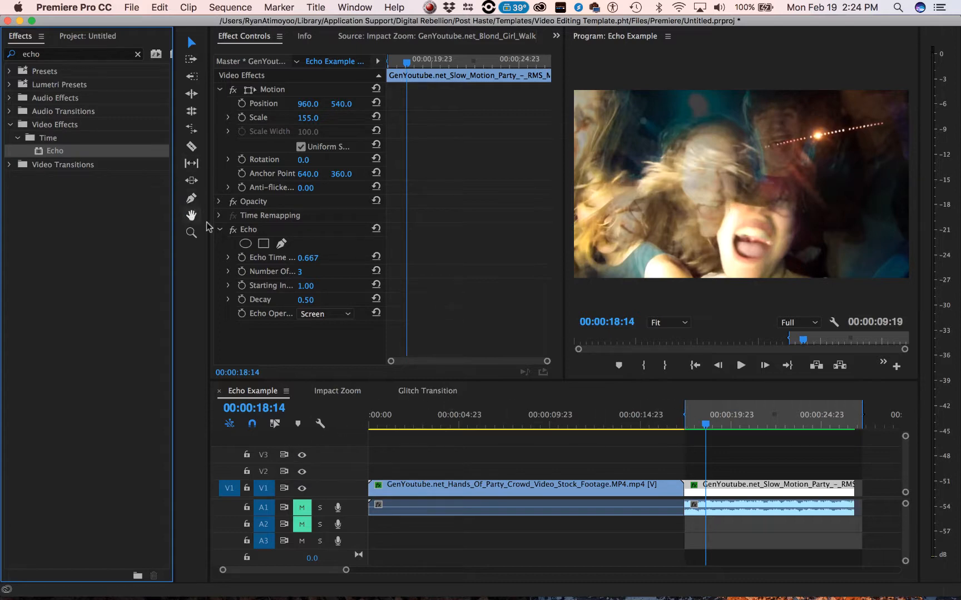
- Disable the Echo effect on the slow-motion party clip and play the clip without it from near its start
click(233, 229)
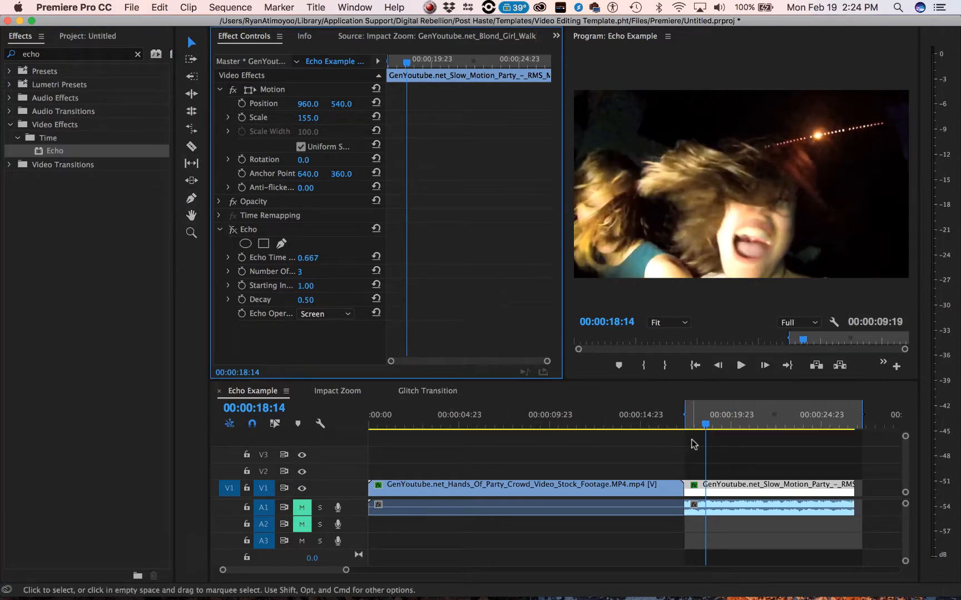
click(691, 426)
key(space)
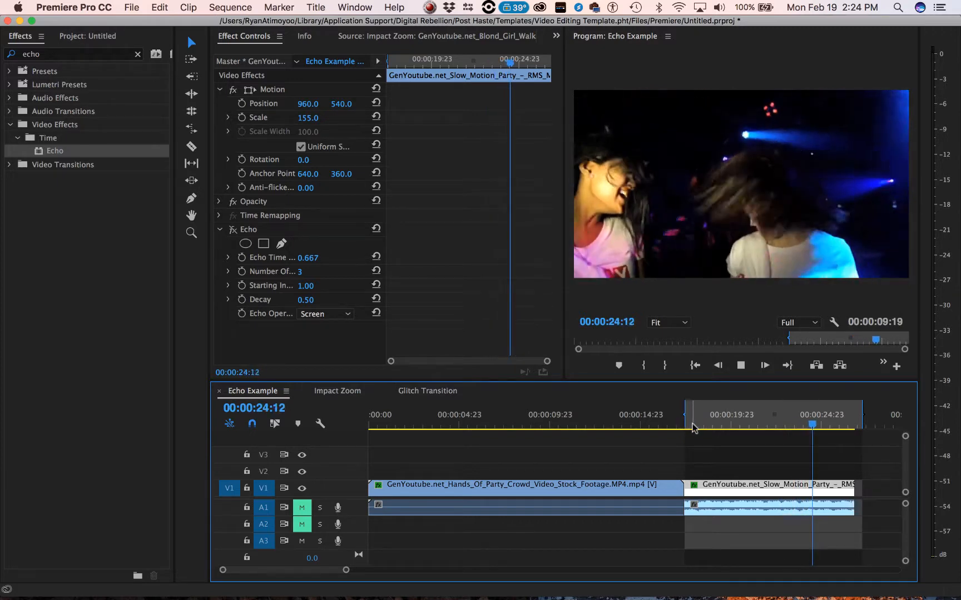
click(691, 427)
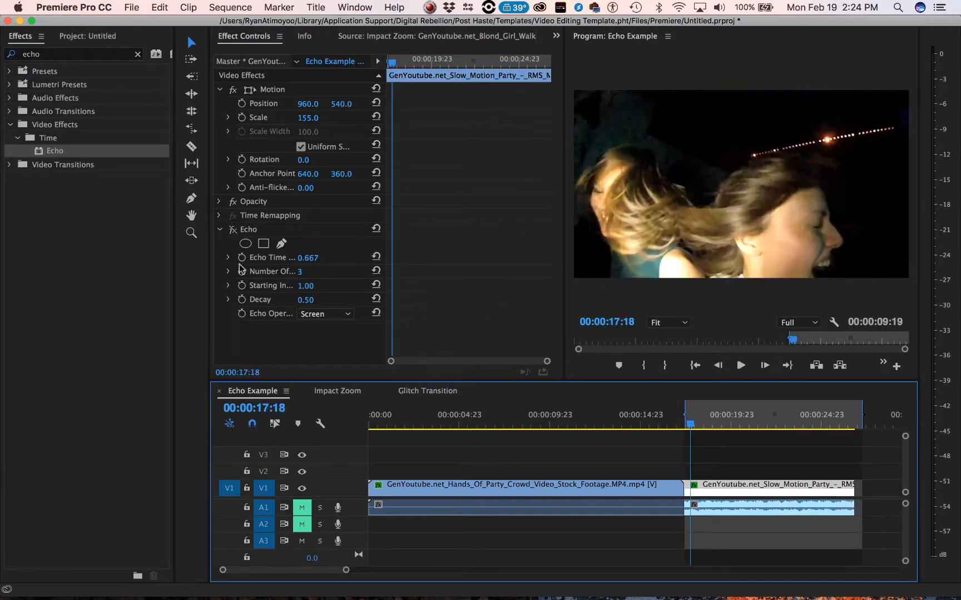
- Re-enable the Echo effect on the party clip and play the clip with it
click(233, 230)
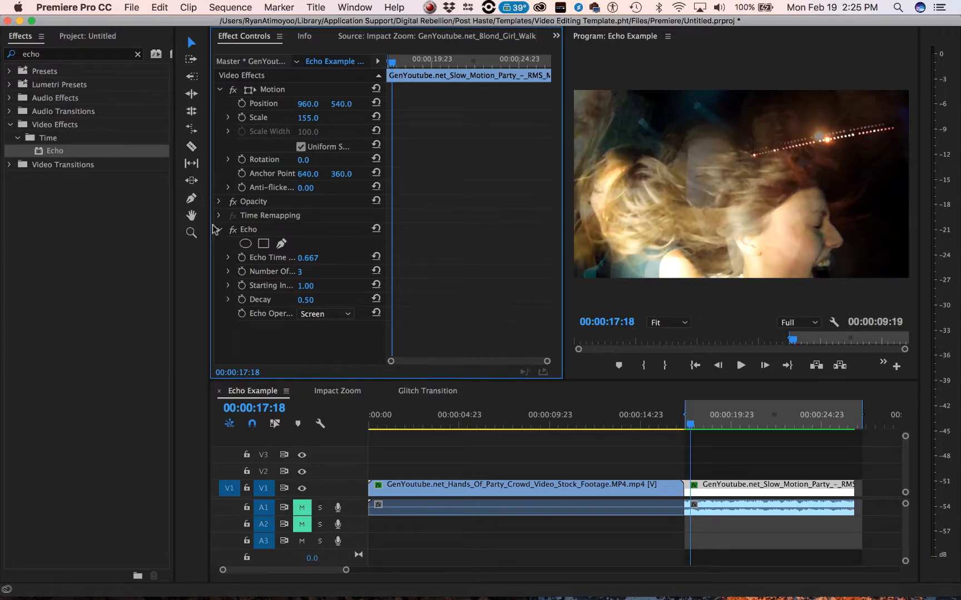
key(space)
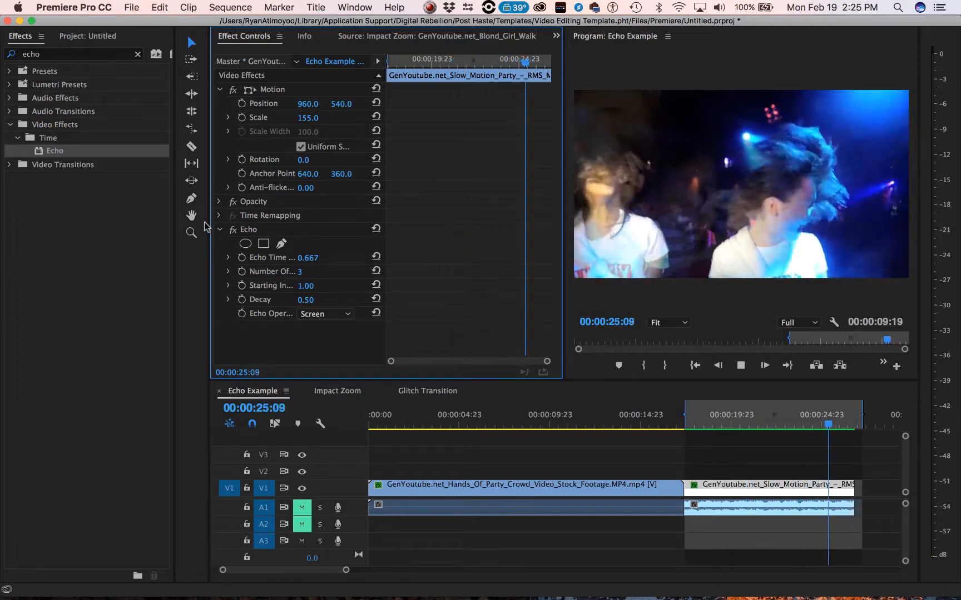
key(space)
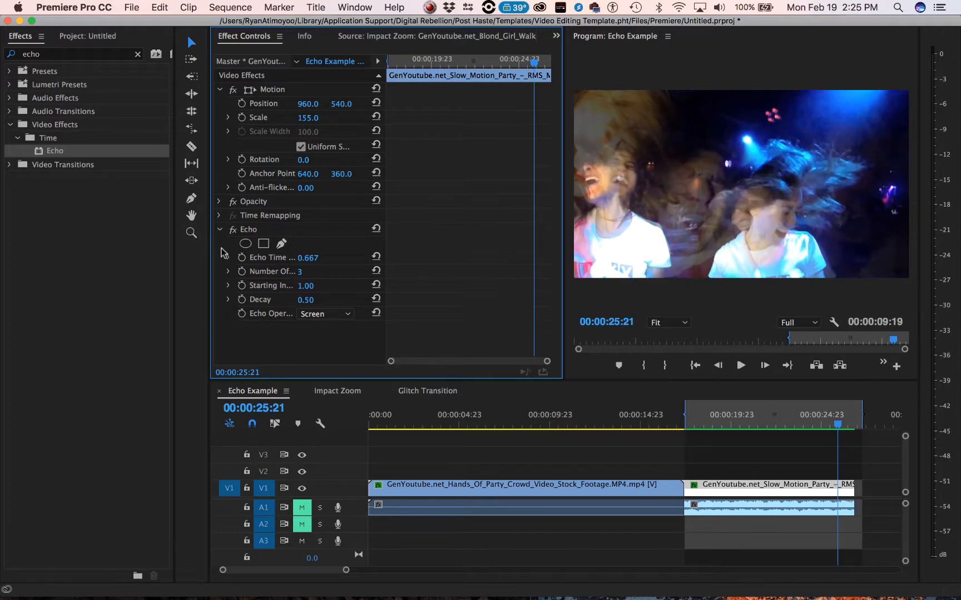
- Delete the existing Echo effect from the party clip and apply a fresh Echo video effect to it
click(249, 229)
key(Delete)
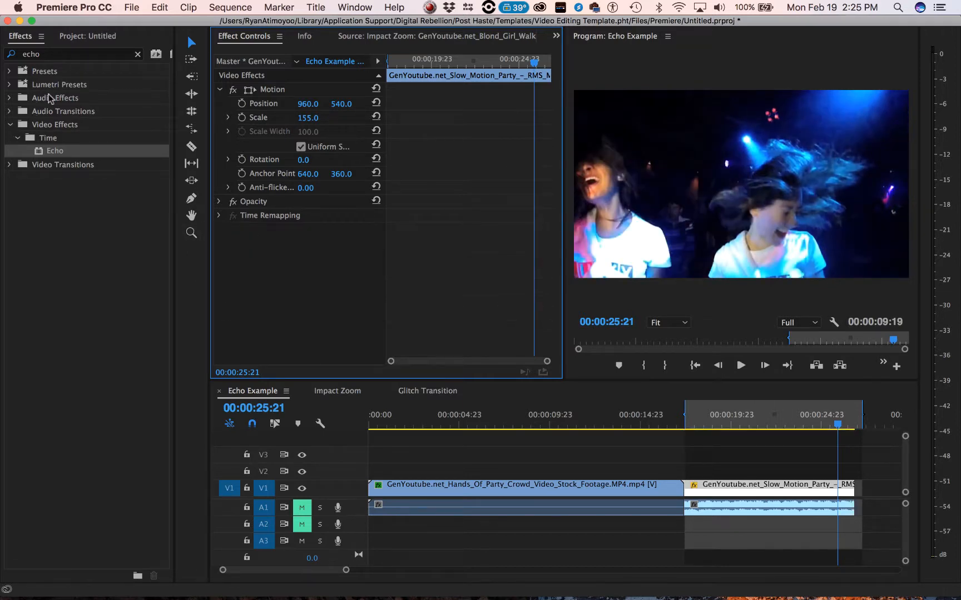
click(58, 53)
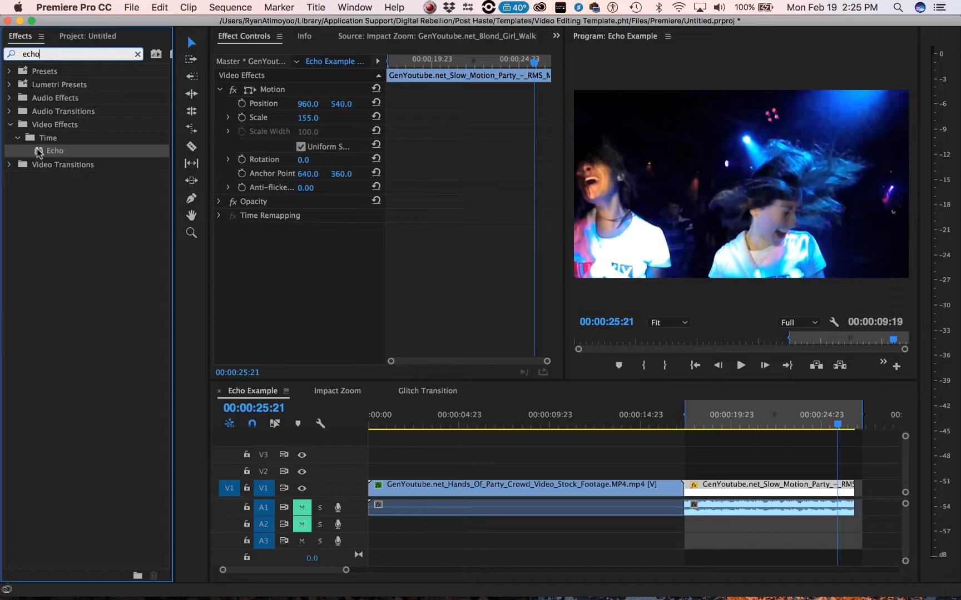
drag(39, 154, 768, 491)
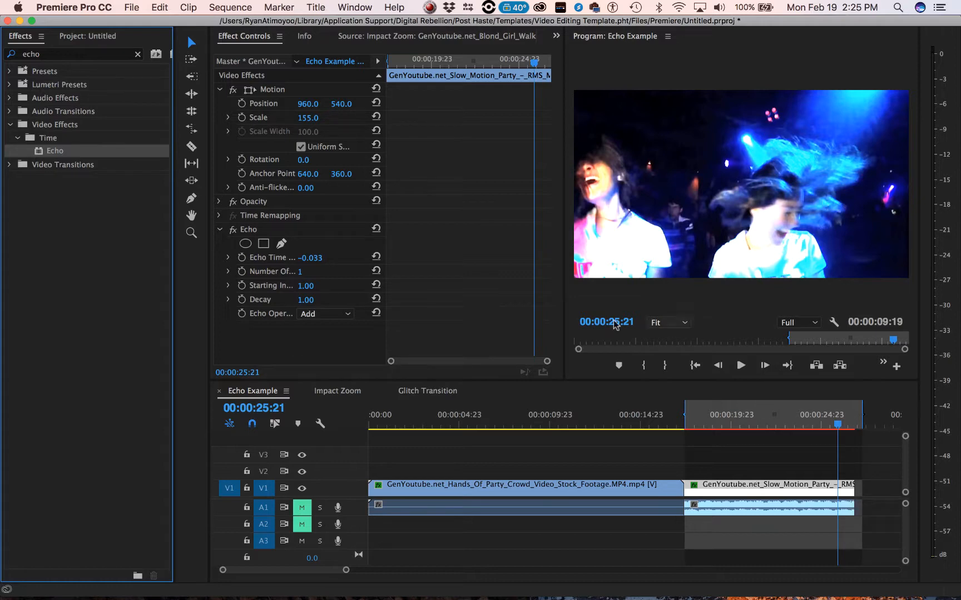
- Set the Echo effect's Echo Time to 0.667 and its Number Of Echoes to 3
click(309, 257)
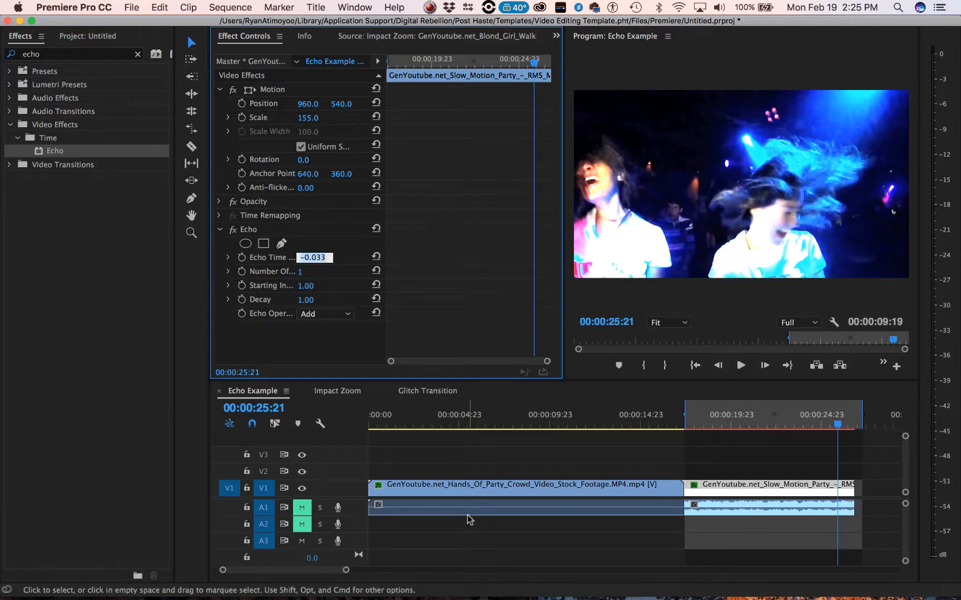
text(.667)
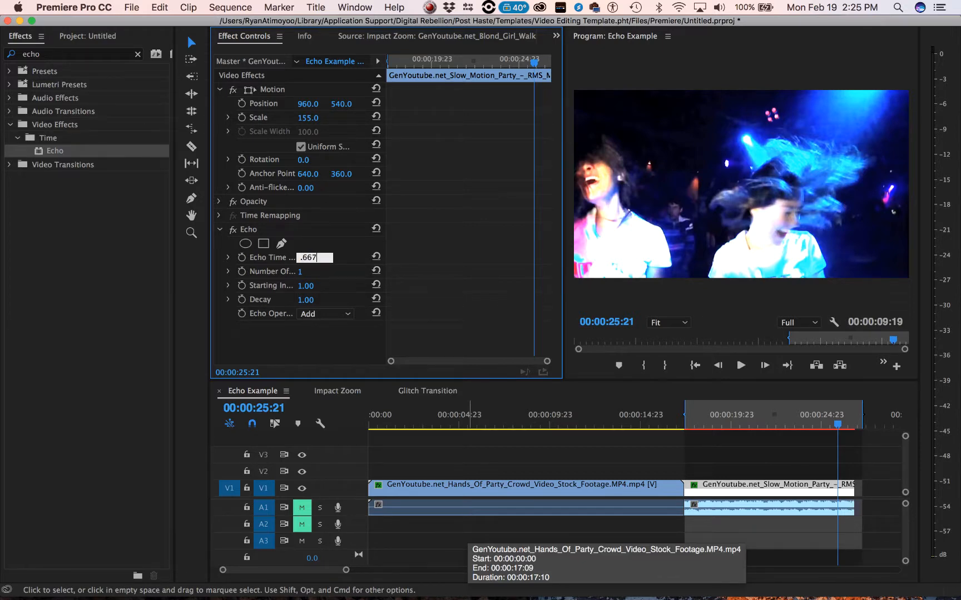
key(Return)
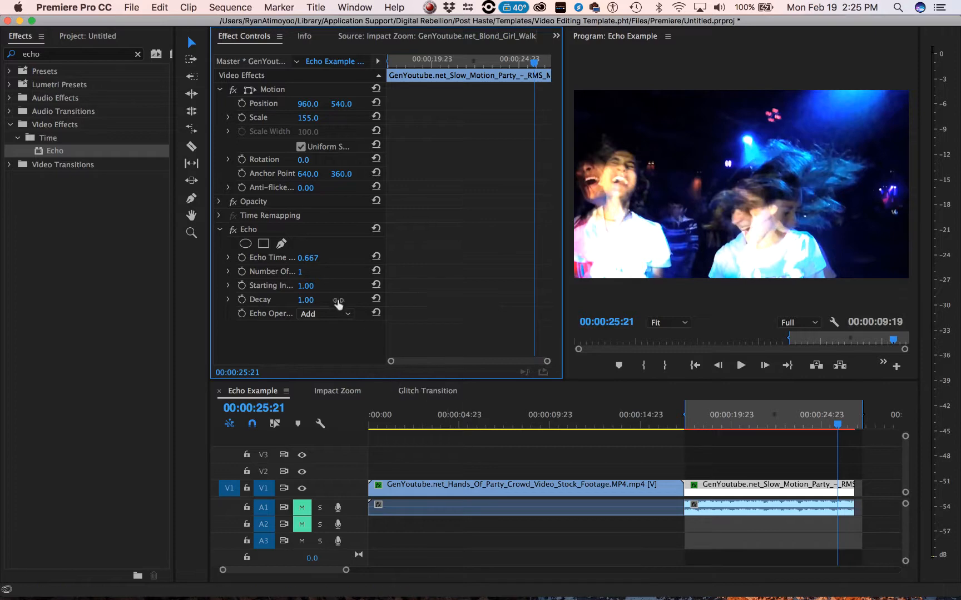
click(300, 272)
key(Return)
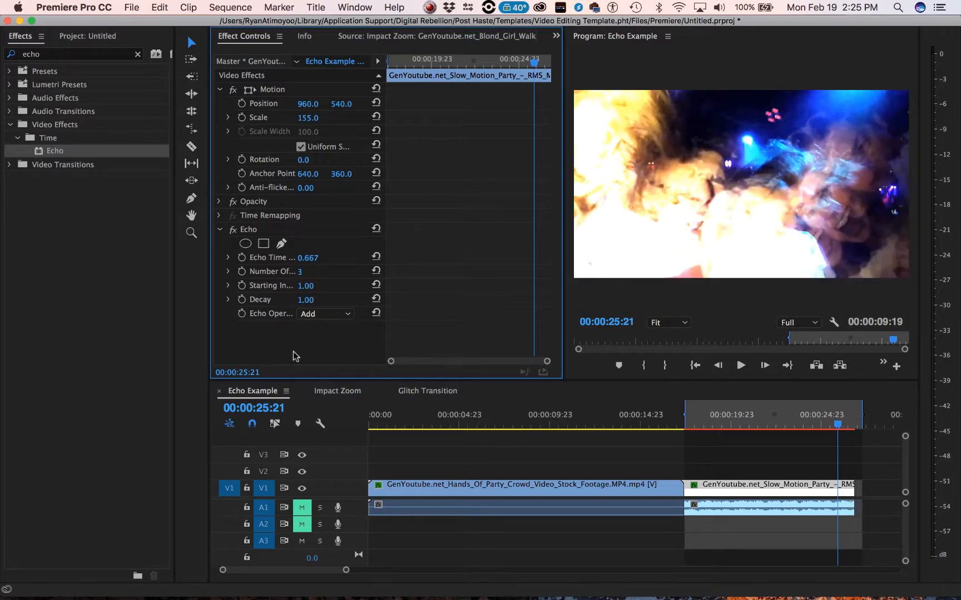
- Set the Echo effect's Decay to 0.50 and its Echo Operator to Screen
click(305, 300)
text(.5)
key(Return)
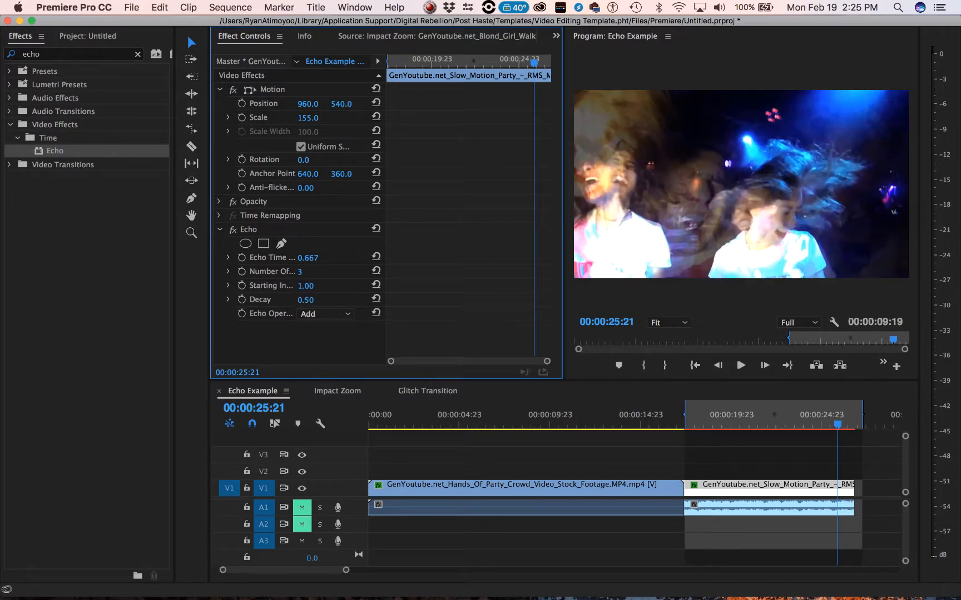
click(333, 314)
click(333, 364)
- Play the party clip from 00:00:17:18 to preview the configured Echo effect
click(690, 426)
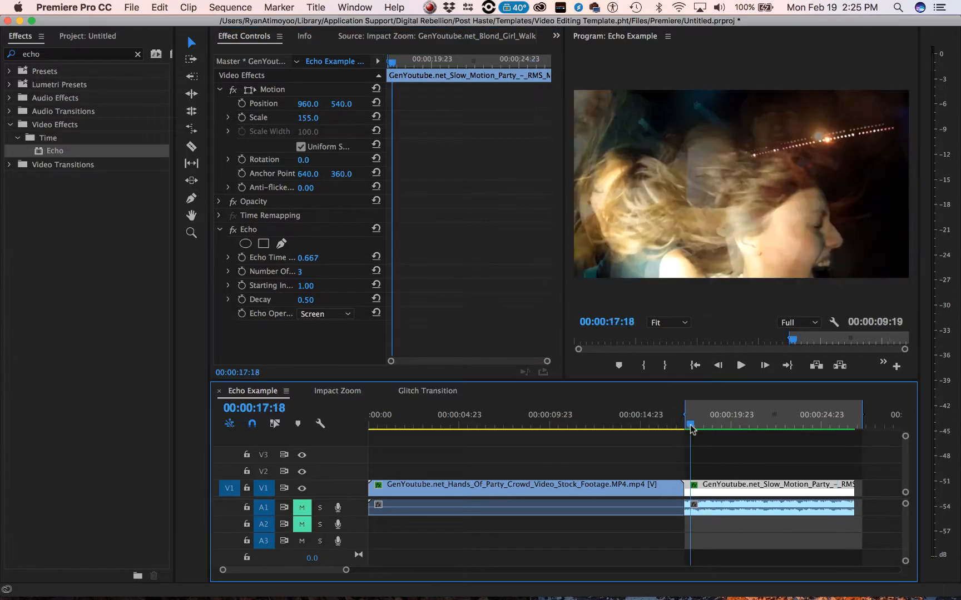
key(space)
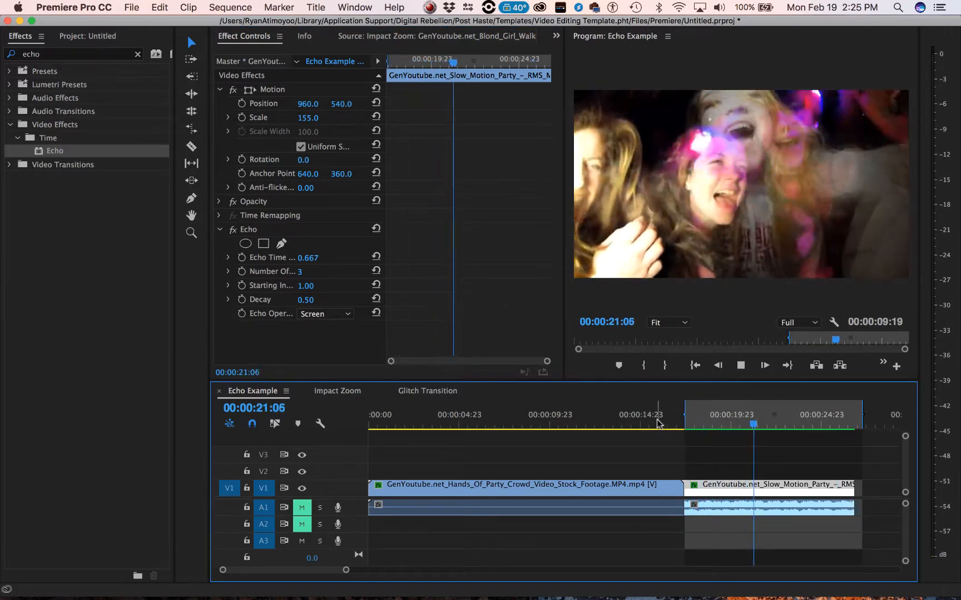
key(space)
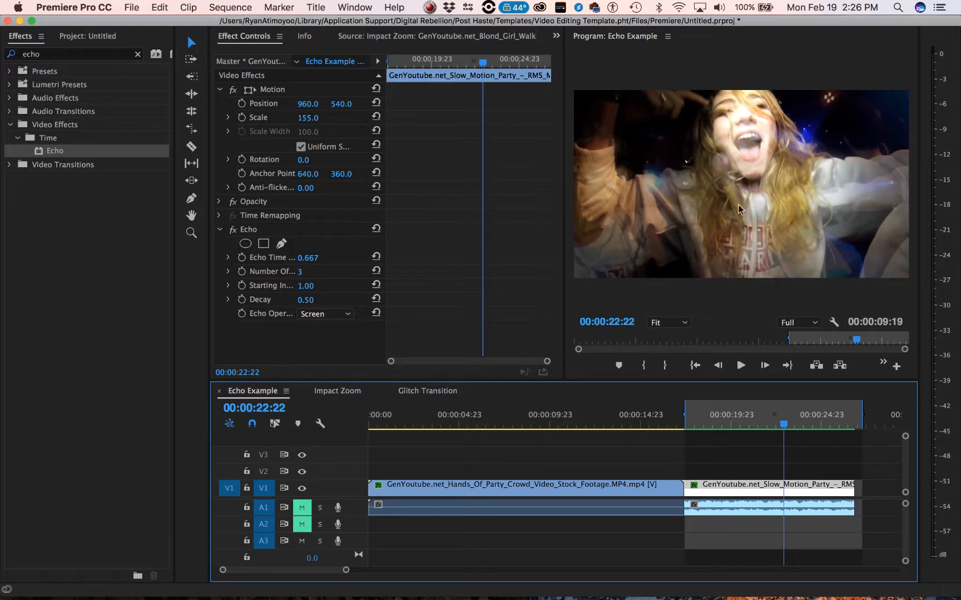
- Enable animation for the Echo effect's Number Of Echoes at 00:00:18:11, adding a keyframe with the value 3
click(716, 427)
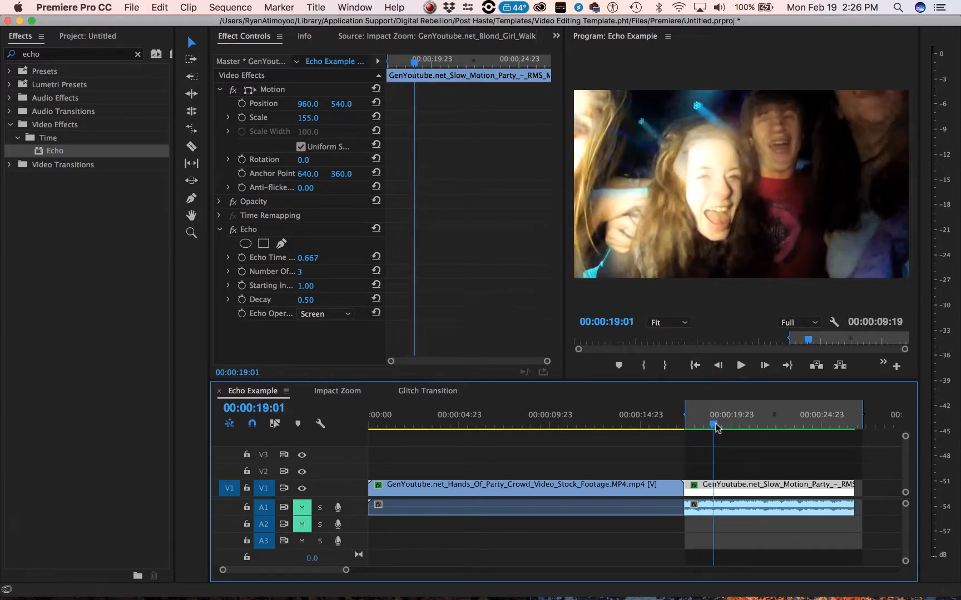
drag(716, 427, 703, 426)
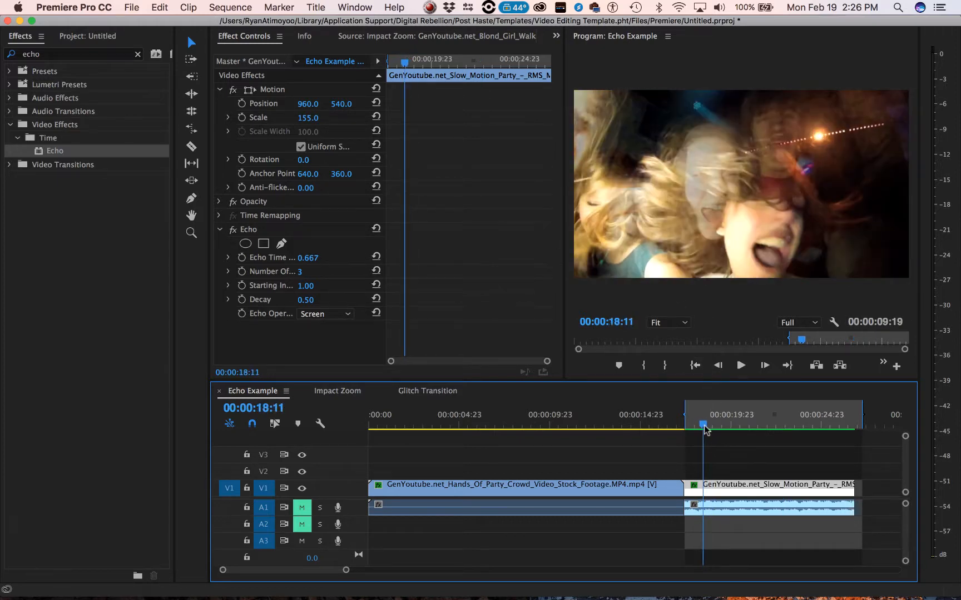
click(242, 273)
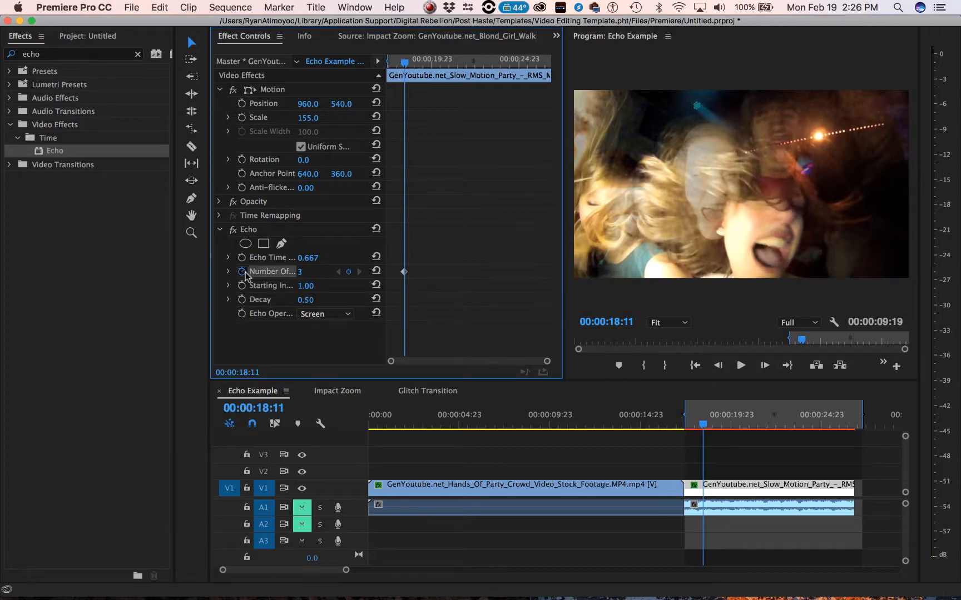
- Add a Number Of Echoes keyframe with the value 0 at 00:00:19:03
key(space)
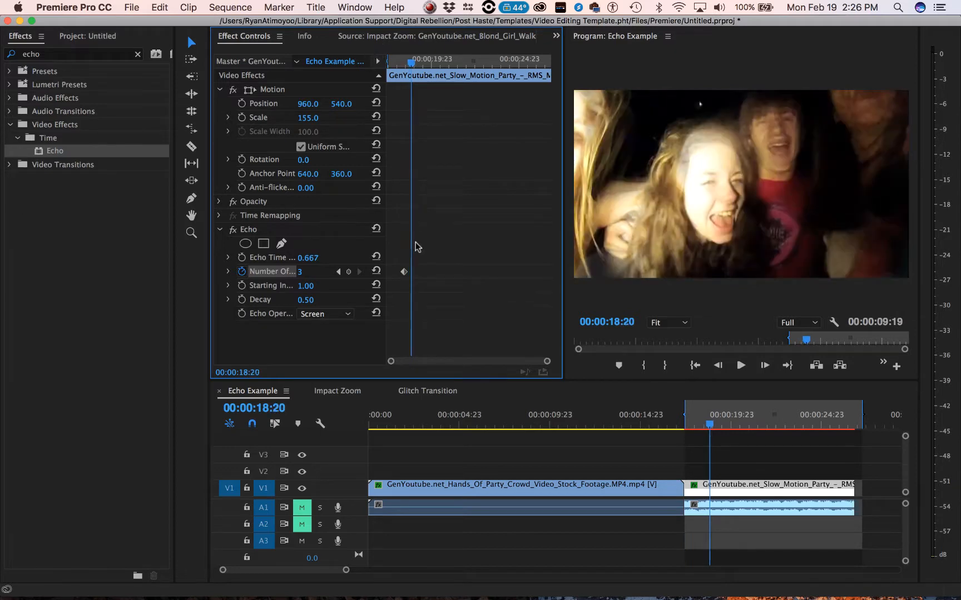
click(311, 271)
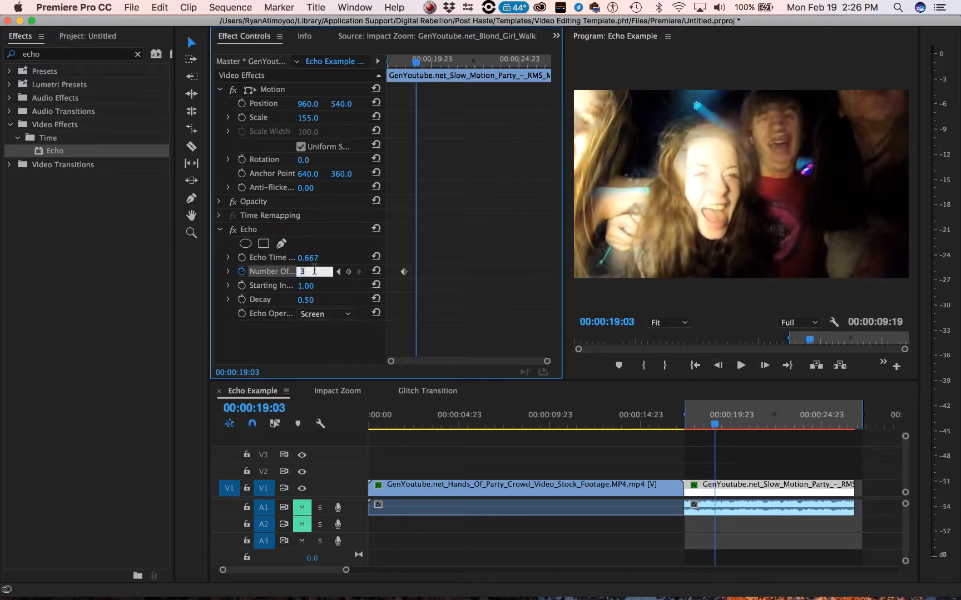
key(Return)
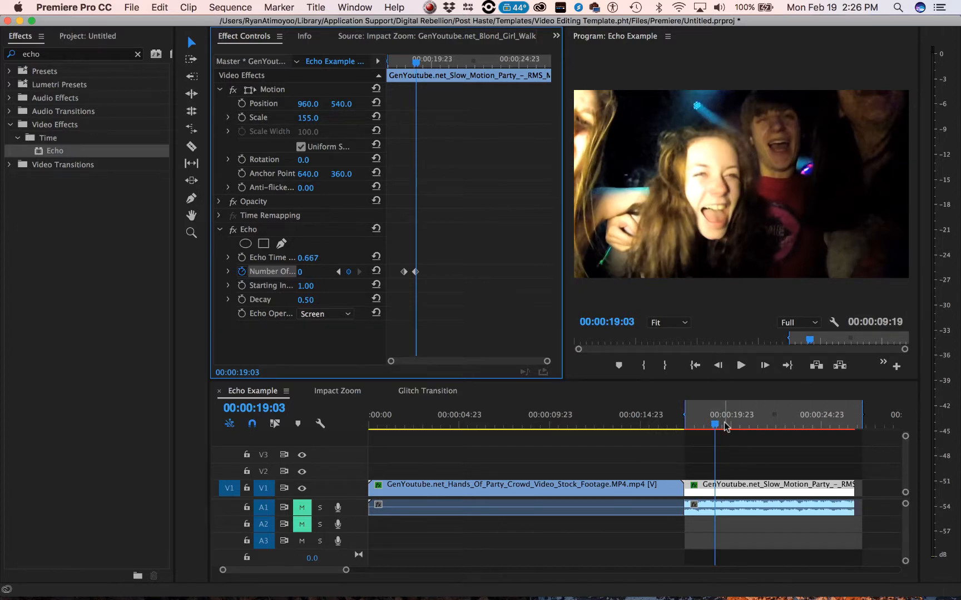
- Add a Number Of Echoes keyframe at 00:00:19:17 and set its value to 3
key(Right)
key(Right)
key(Right)
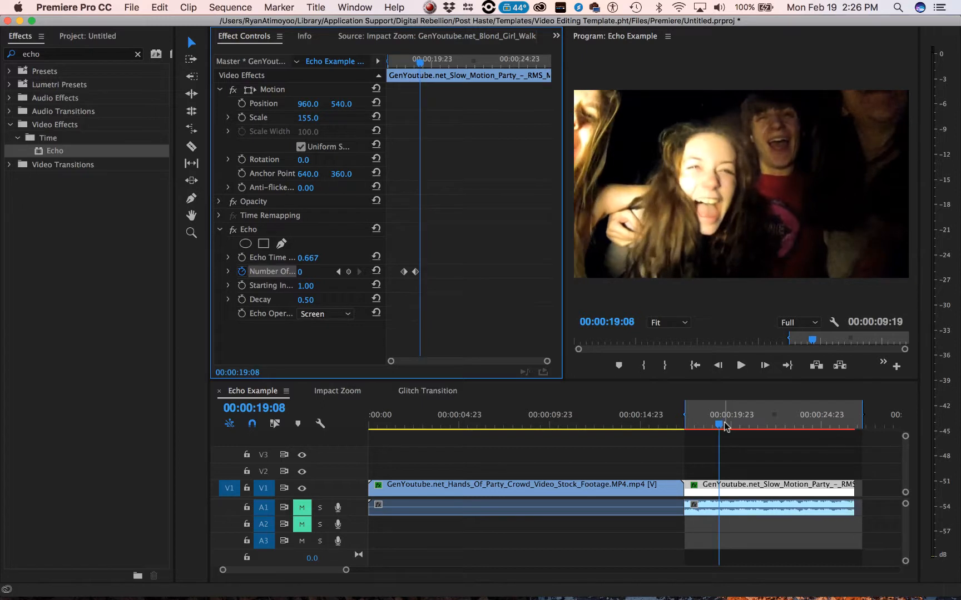
key(Right)
key(Right)
key(Right)
key(Right)
key(Right)
key(Right)
key(Right)
key(Right)
key(Right)
key(Right)
key(Right)
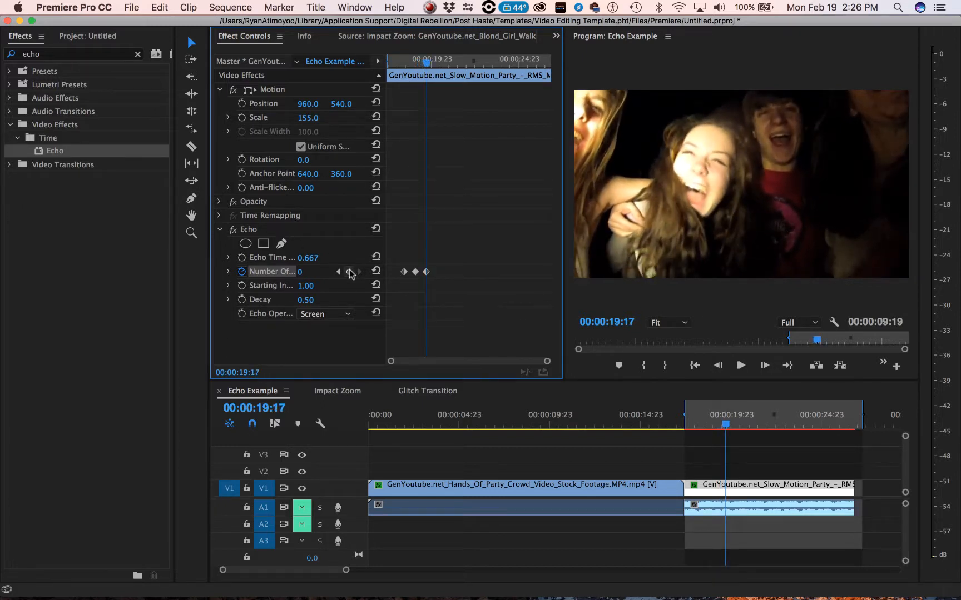
key(Return)
click(506, 259)
click(299, 271)
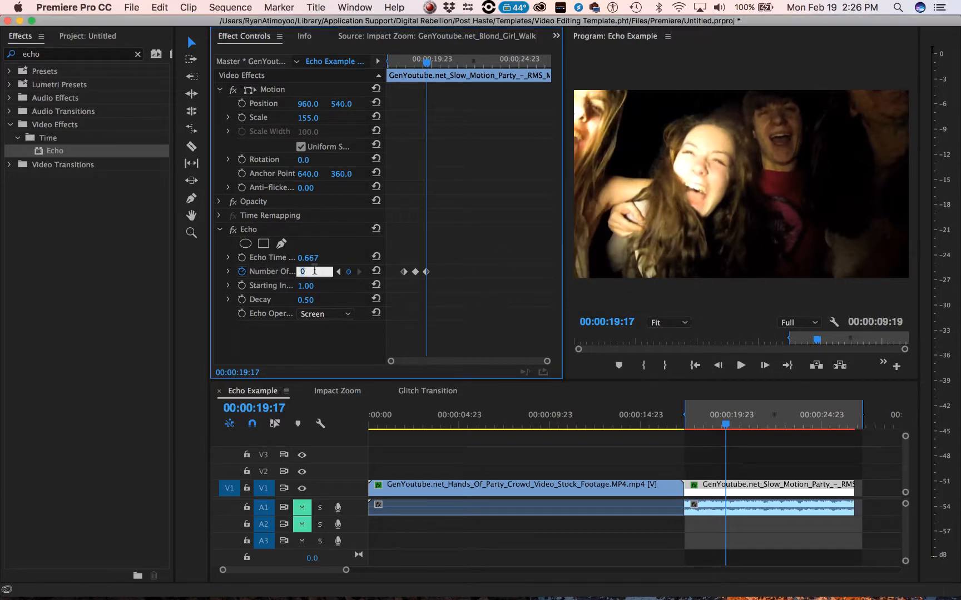
key(Return)
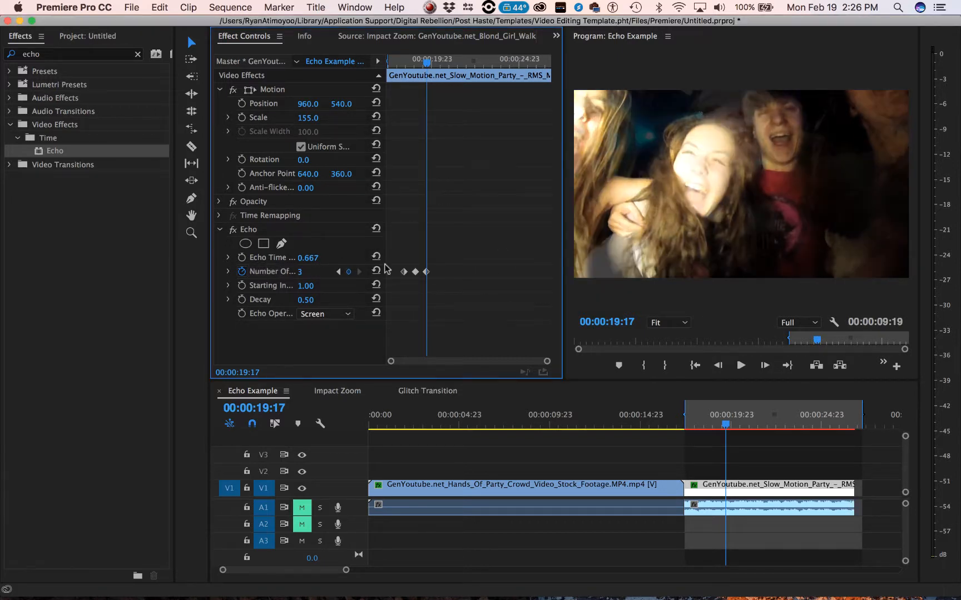
- Play the party clip from before the first keyframe to preview the animated Number Of Echoes
click(723, 426)
drag(723, 428, 696, 432)
key(space)
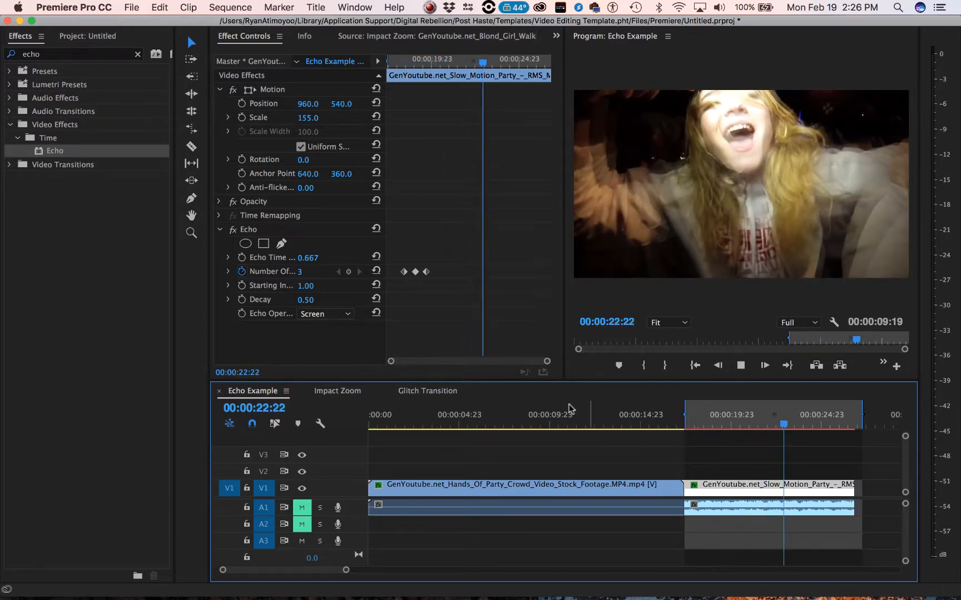
key(space)
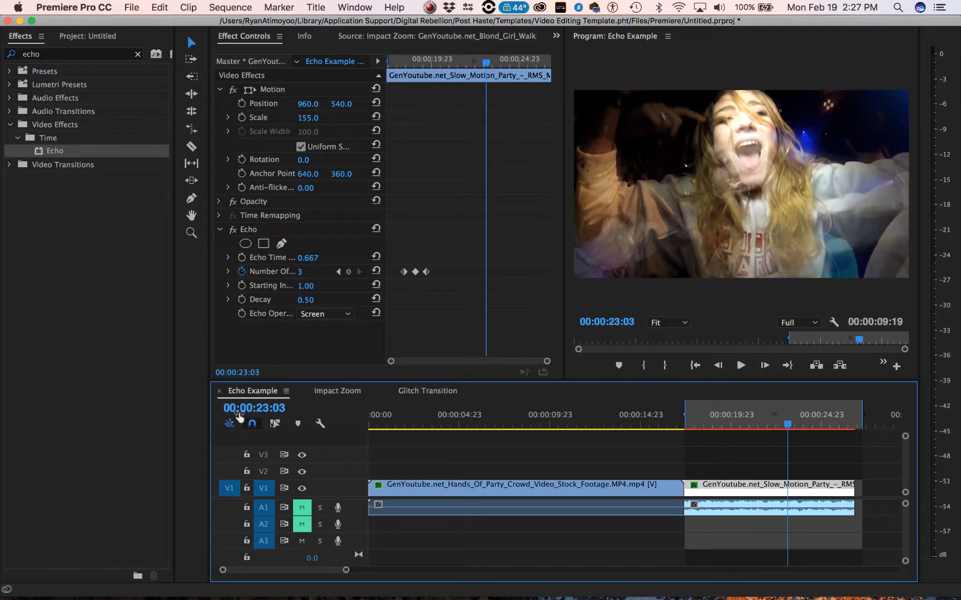
- Open the Impact Zoom sequence, select the walking blond girl clip, and examine its Transform effect's keyframes up close
click(338, 391)
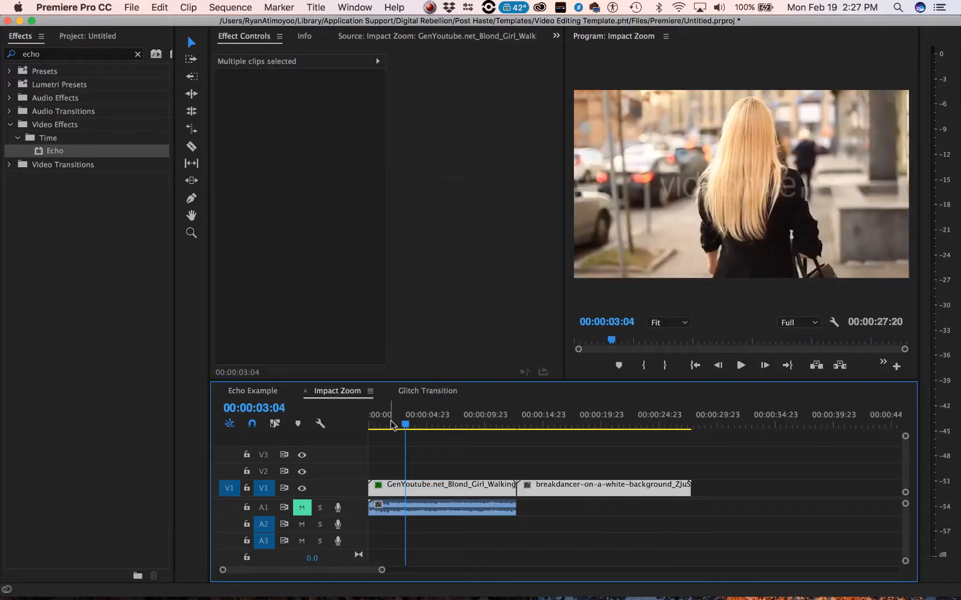
click(520, 448)
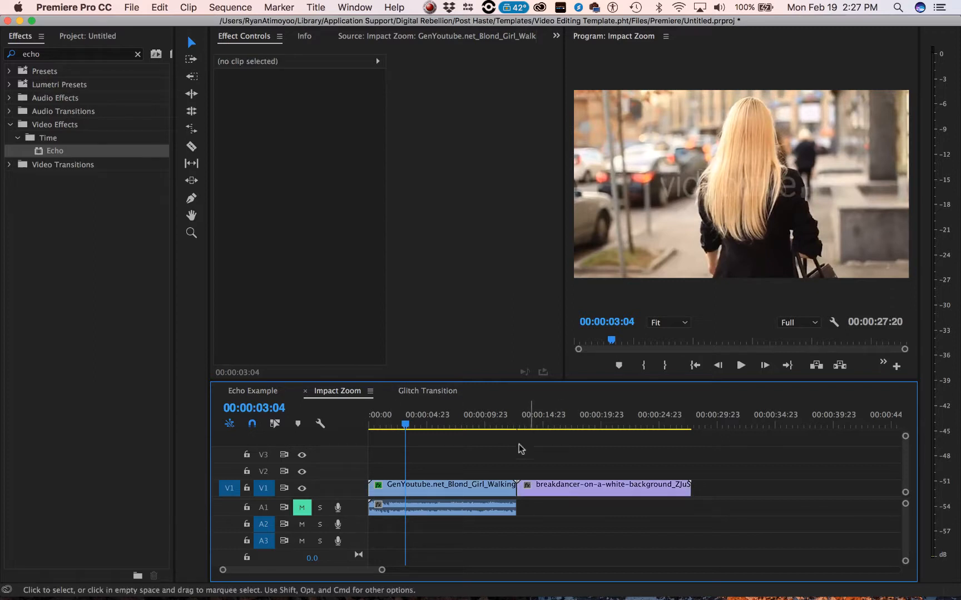
click(465, 484)
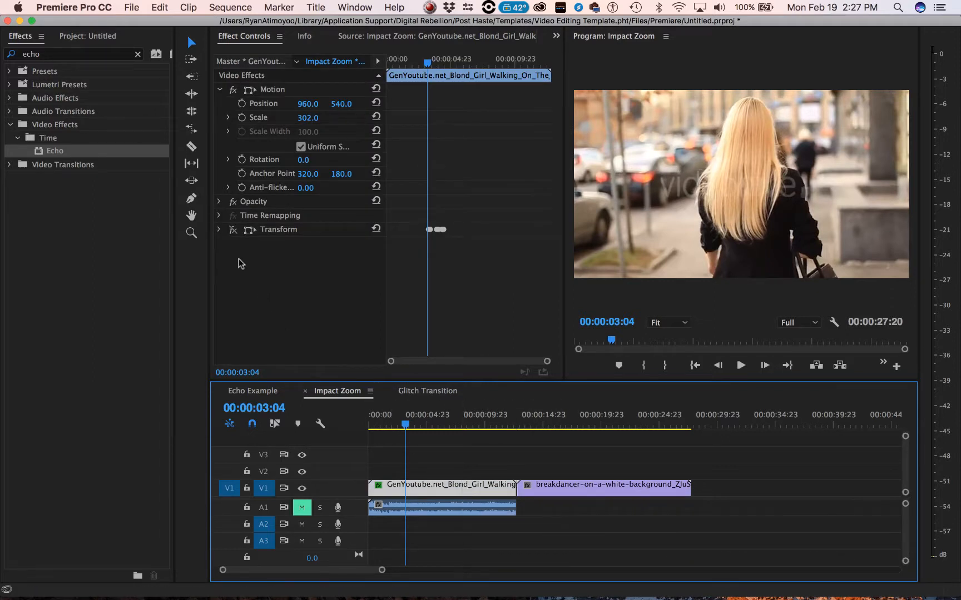
click(216, 230)
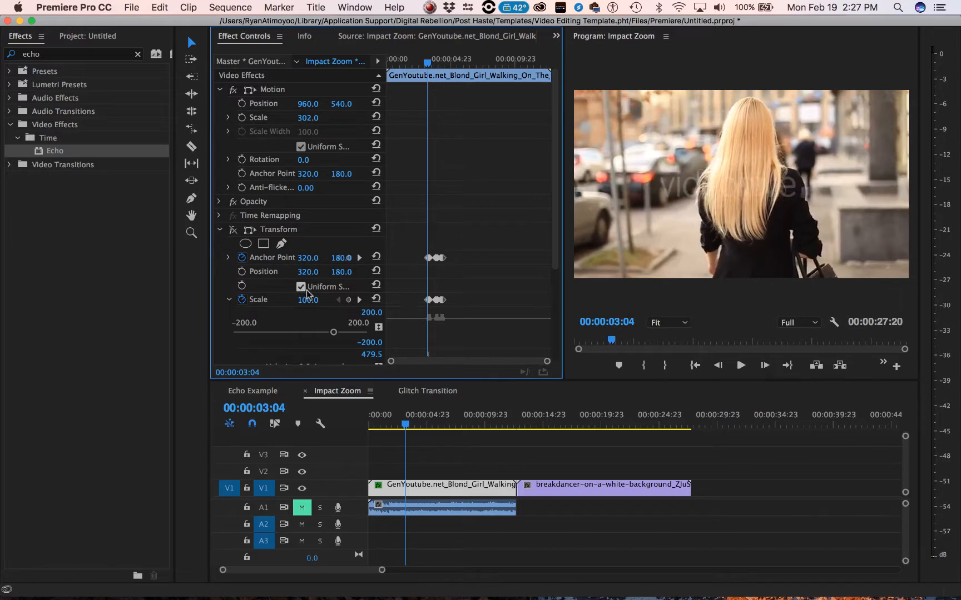
drag(547, 360, 483, 365)
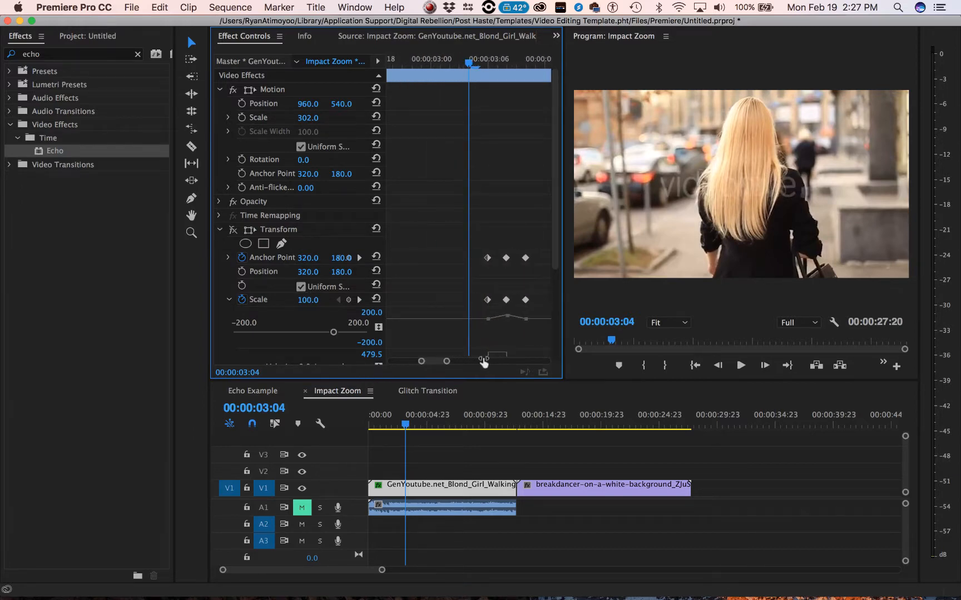
- Play the Impact Zoom sequence from its start, then park the playhead on the Transform effect's first keyframe at 00:00:03:06
click(406, 418)
key(Home)
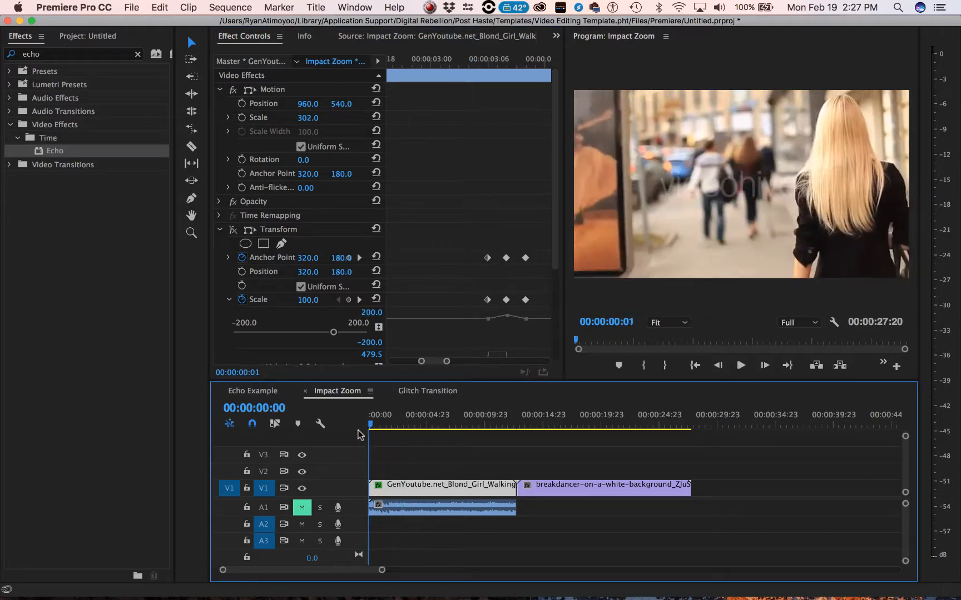
key(space)
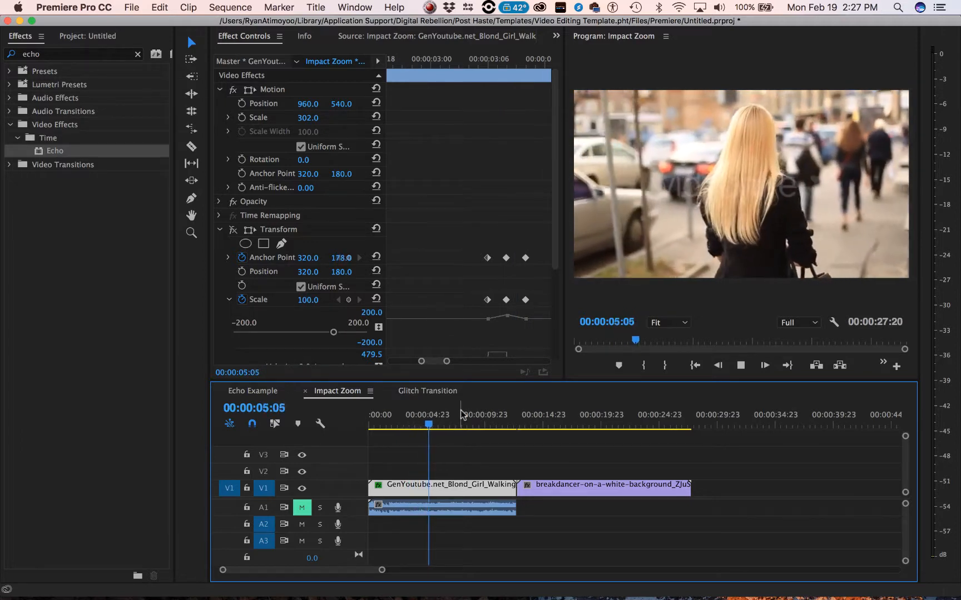
key(space)
key(space)
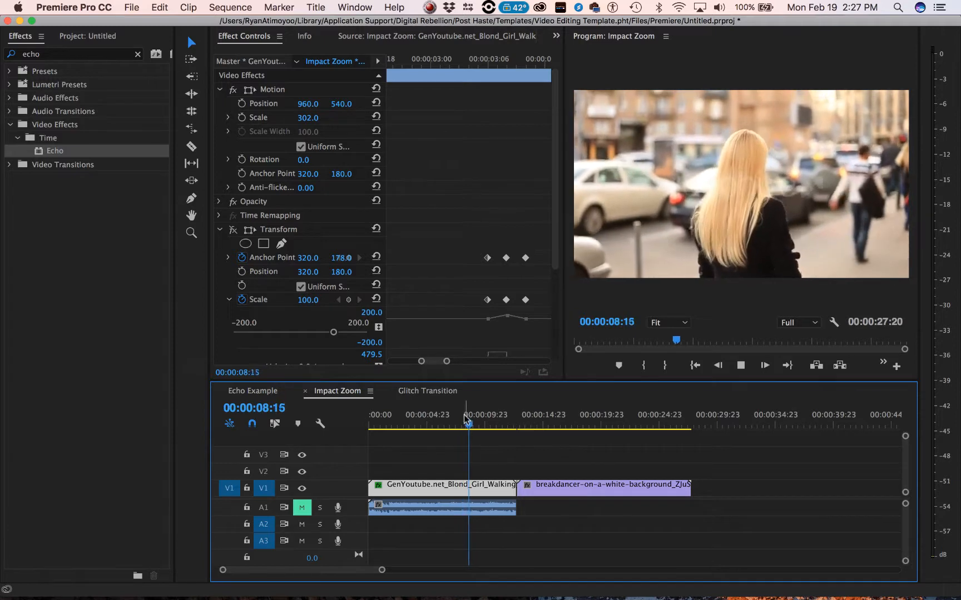
click(484, 65)
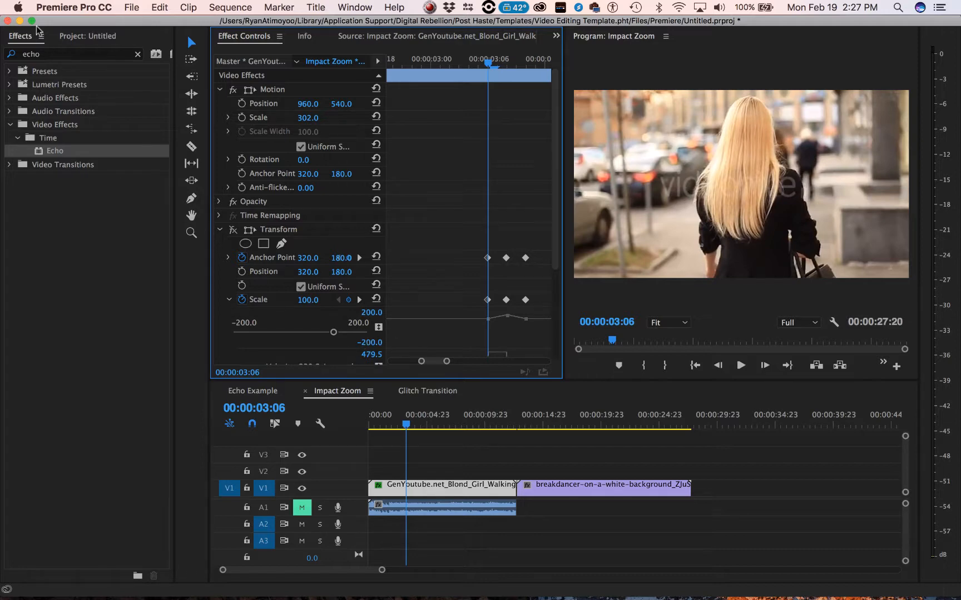
- Search the effects for "transform" and select the Transform effect in the Distort group
click(80, 54)
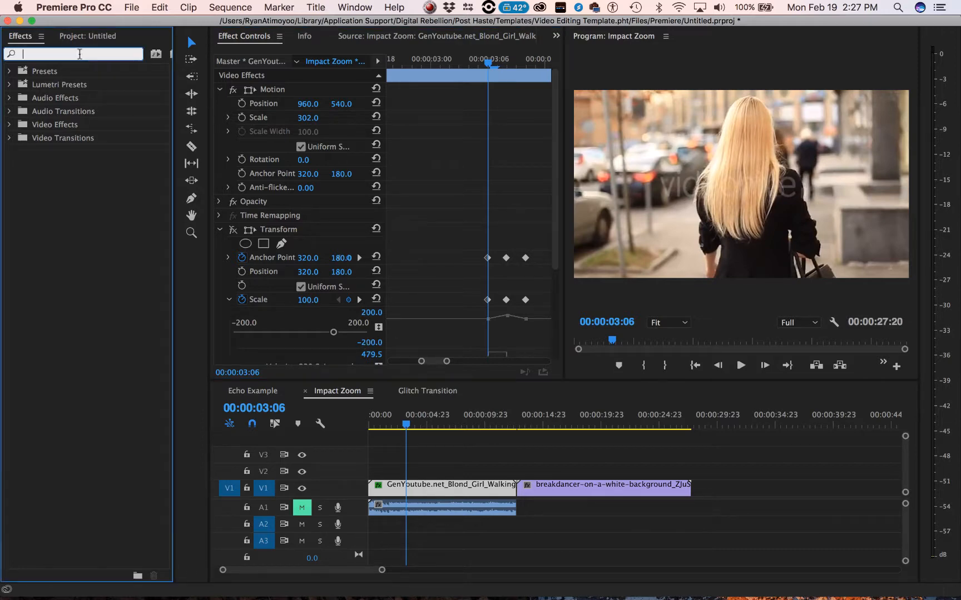
text(tr)
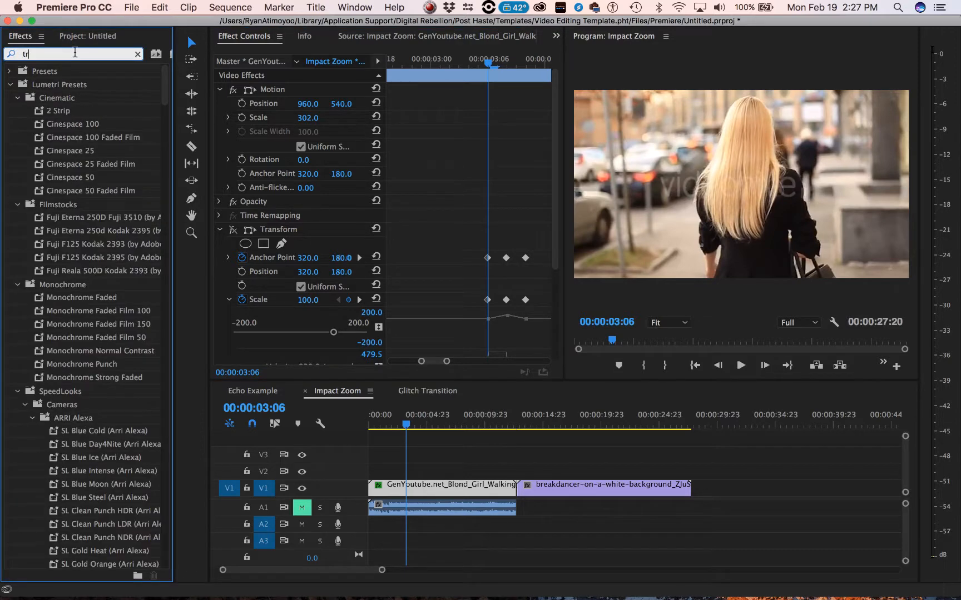
text(ans)
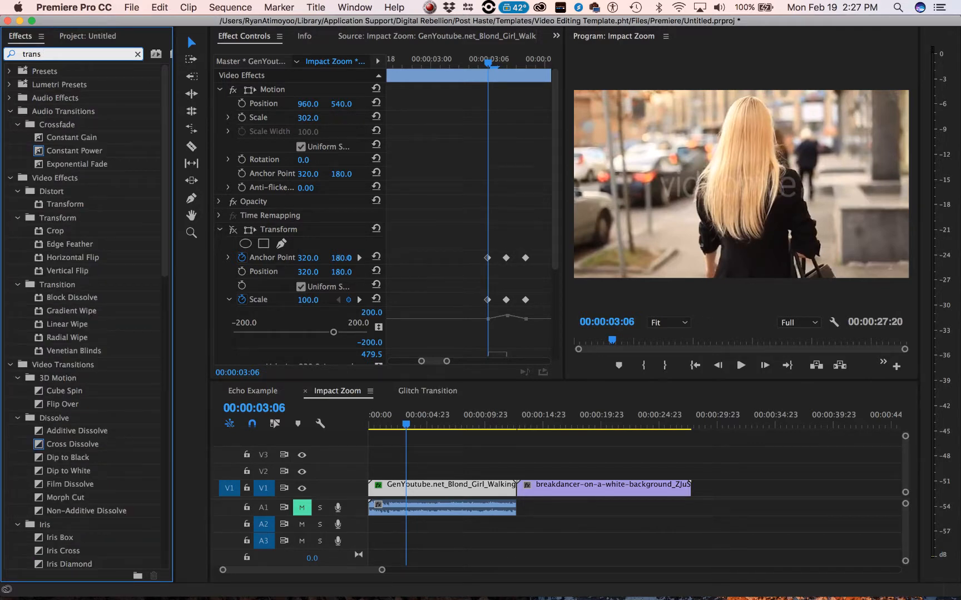
text(form)
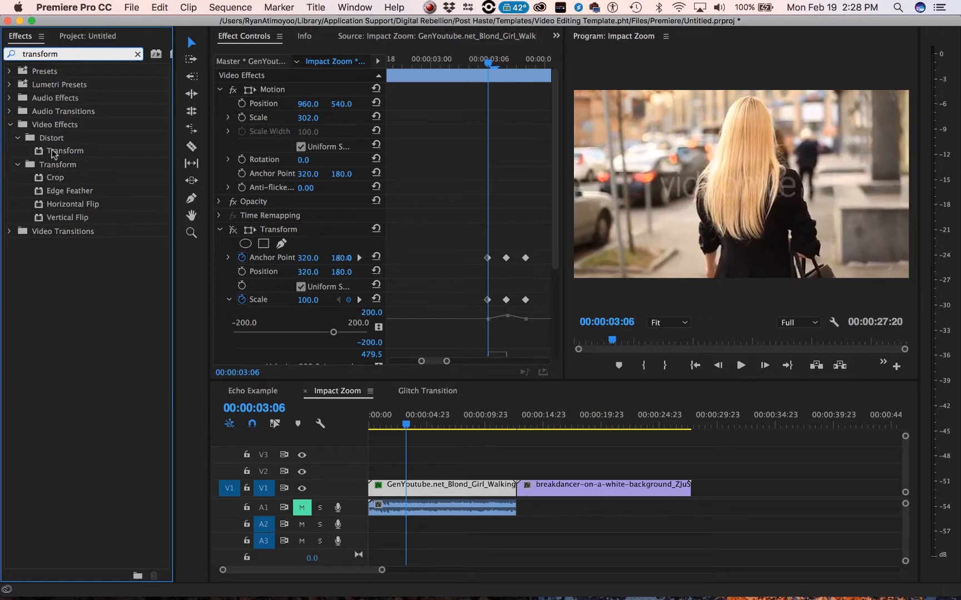
click(50, 151)
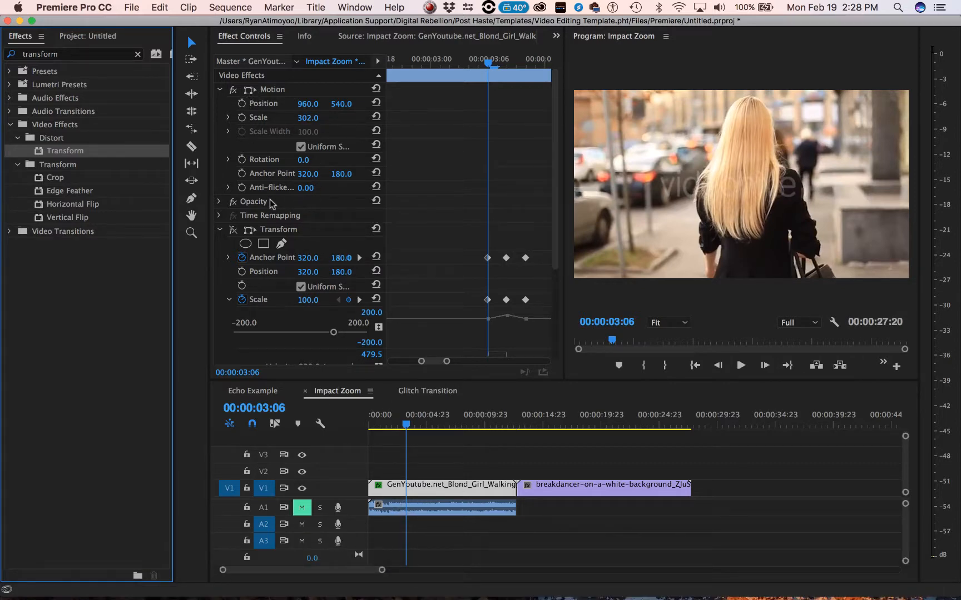
- Collapse the Motion settings, switch the existing Transform effect on, and preview the first zoom from 00:00:02:22
click(221, 90)
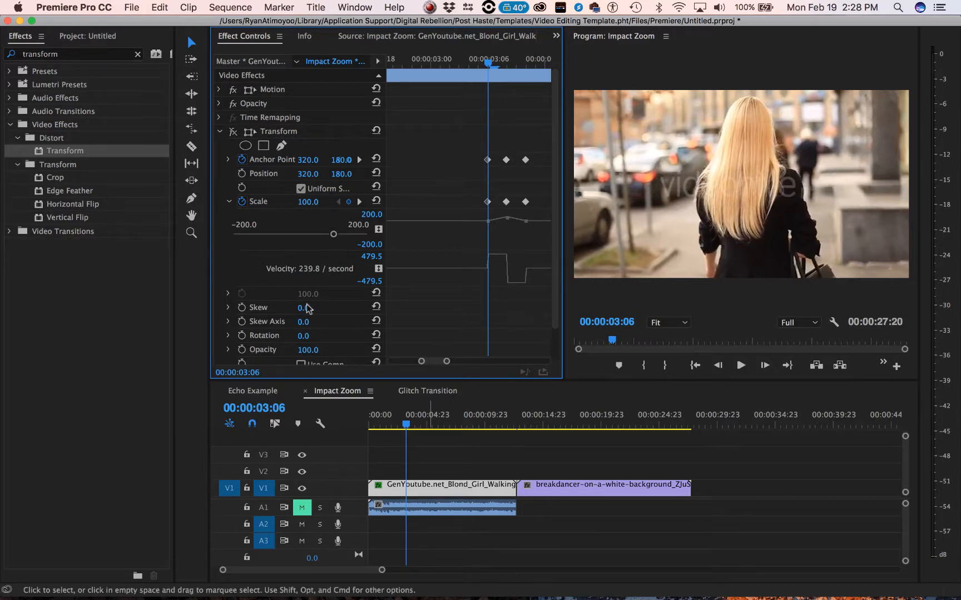
click(234, 133)
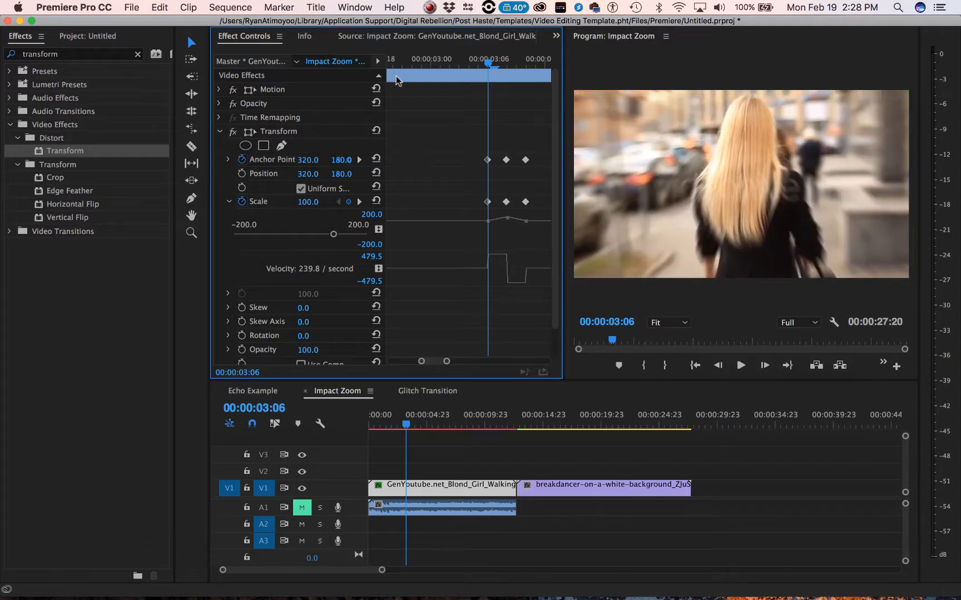
click(412, 63)
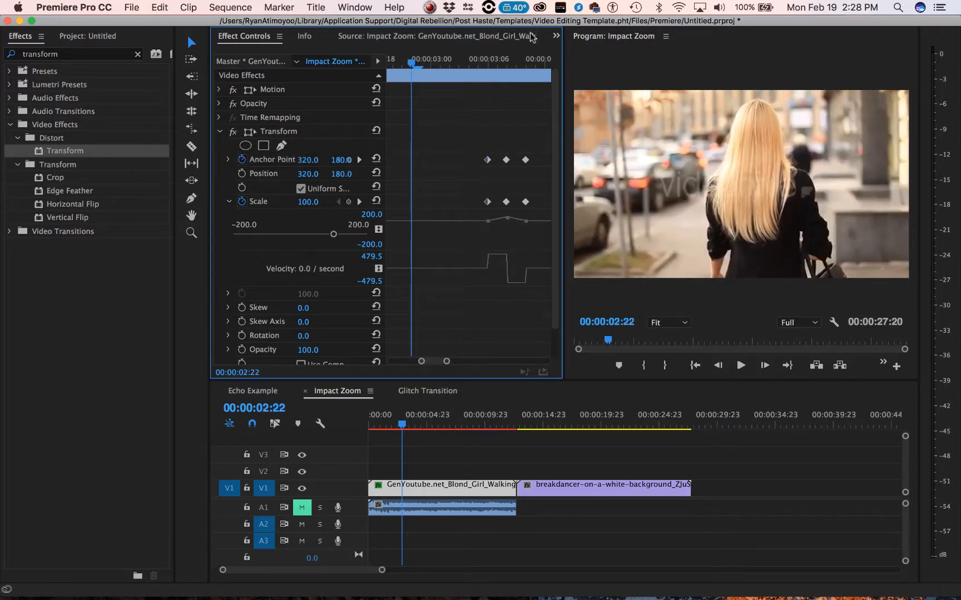
key(space)
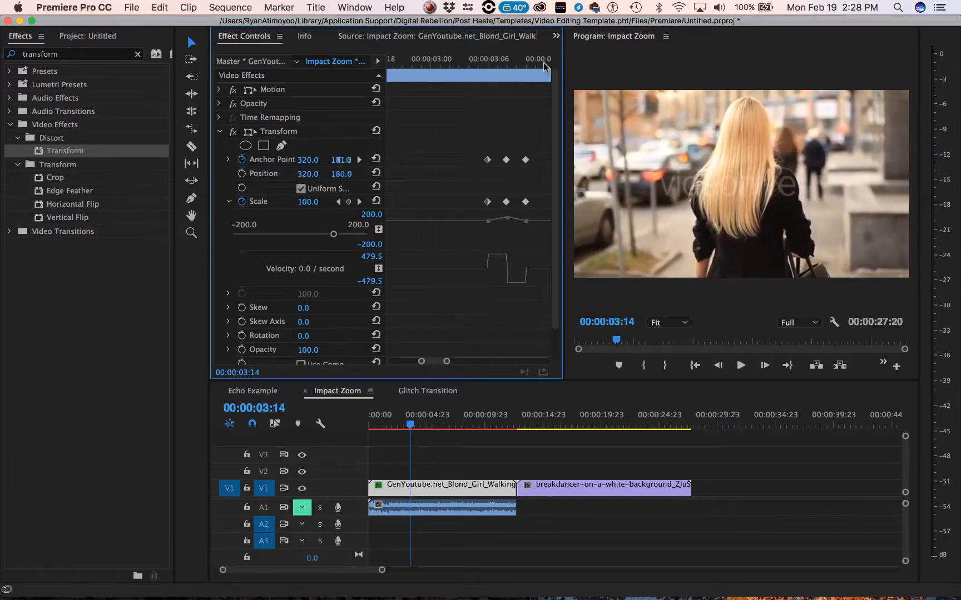
mouse_move(539, 67)
mouse_down()
mouse_move(454, 59)
mouse_move(532, 70)
mouse_up()
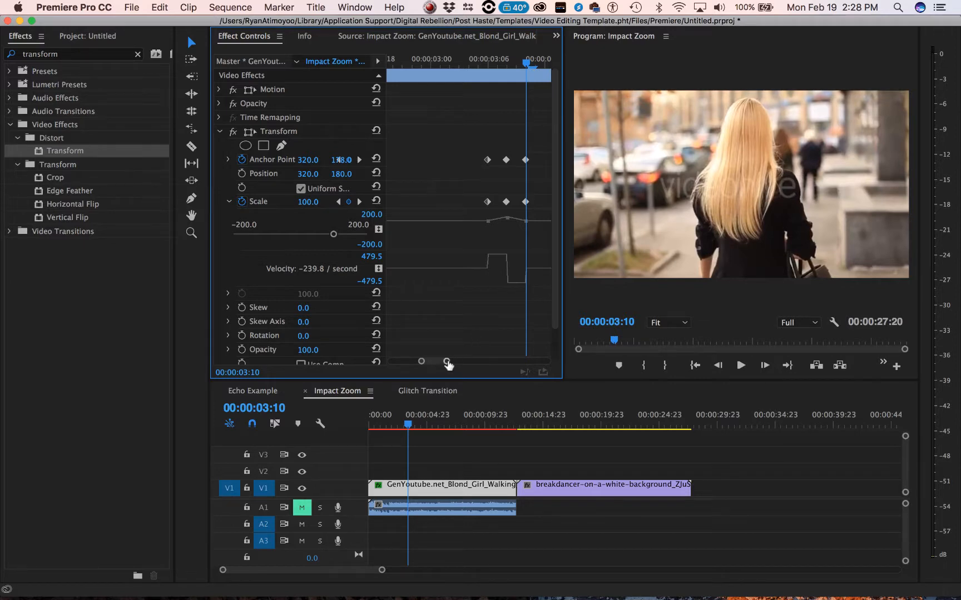
- Widen the visible keyframe range and play the clip across the first group of Transform keyframes
drag(448, 364, 465, 363)
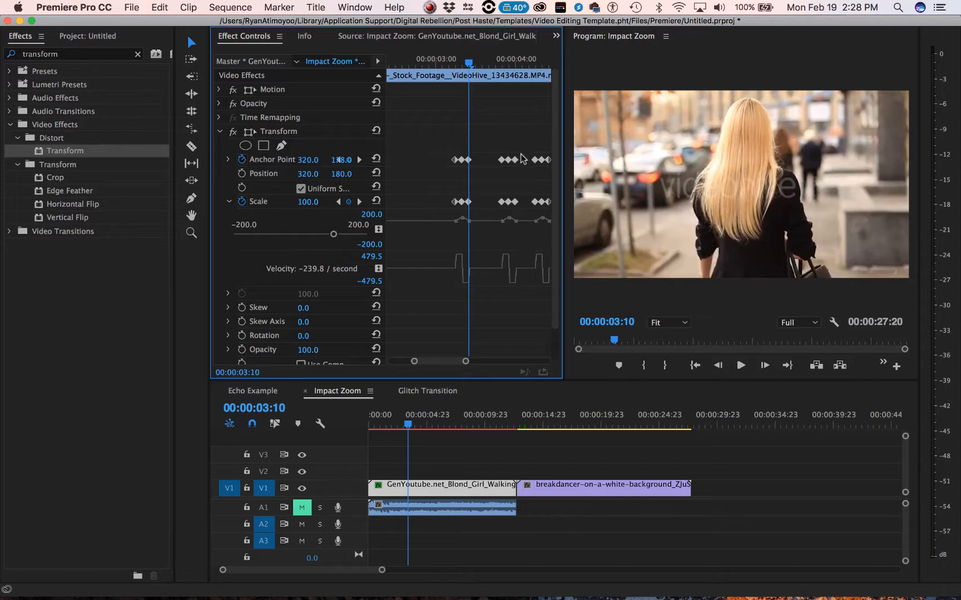
click(448, 60)
key(space)
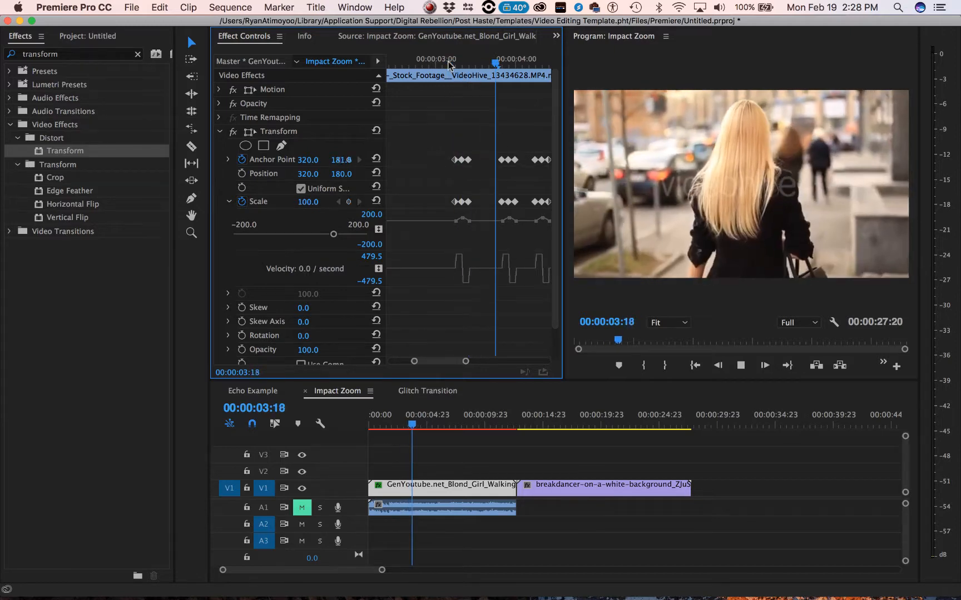
key(space)
click(447, 62)
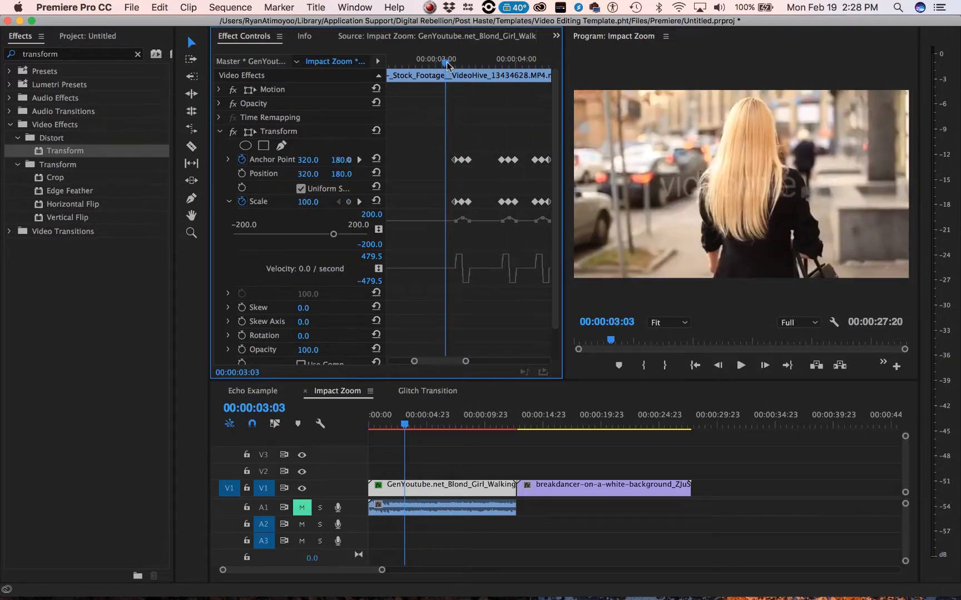
- Return to the first keyframe at 00:00:03:06 and delete the existing Transform effect from the blond girl clip
click(455, 62)
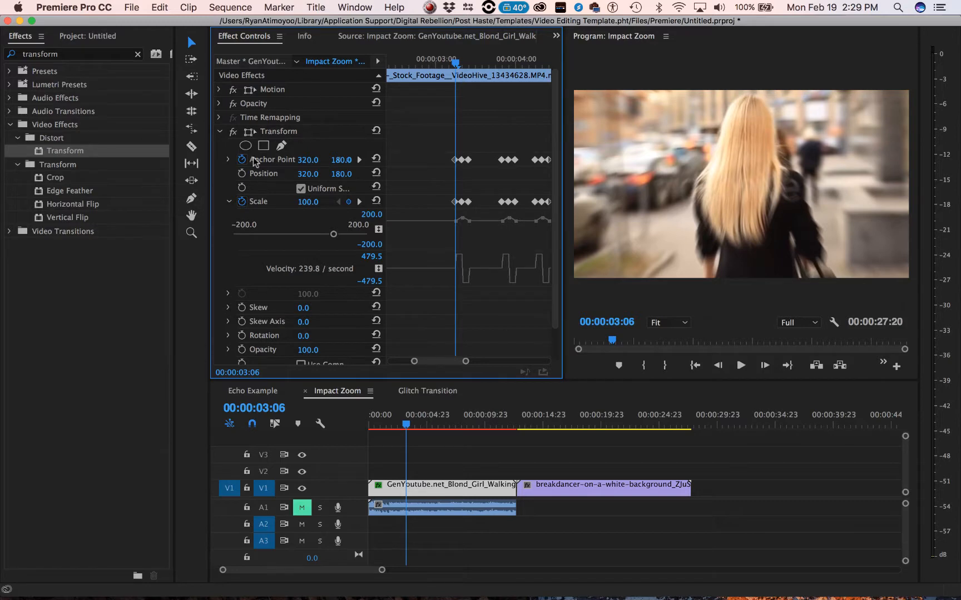
click(269, 134)
key(Delete)
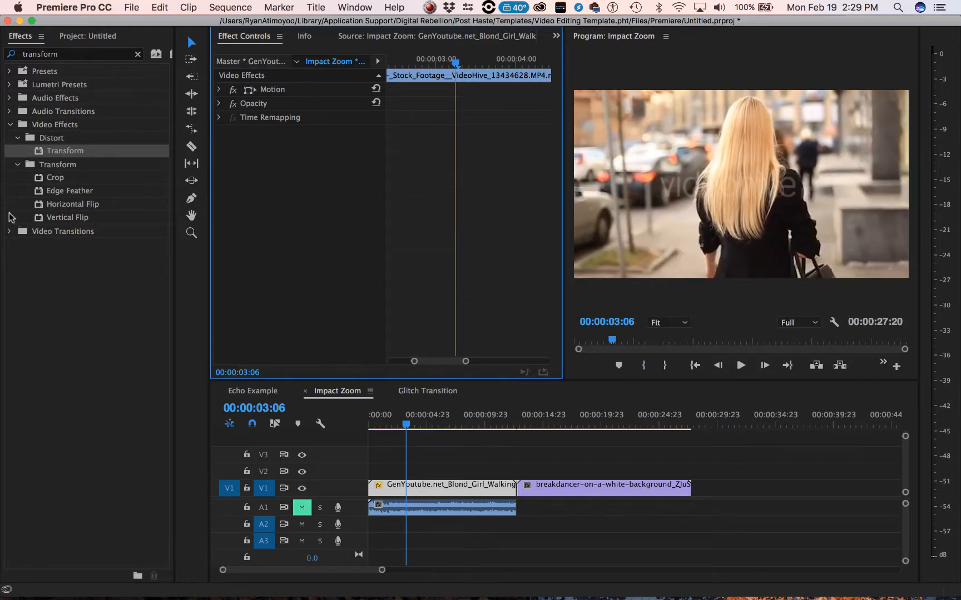
- Apply the Distort Transform effect to the blond girl clip and add a Scale keyframe at 00:00:03:06
drag(39, 151, 289, 208)
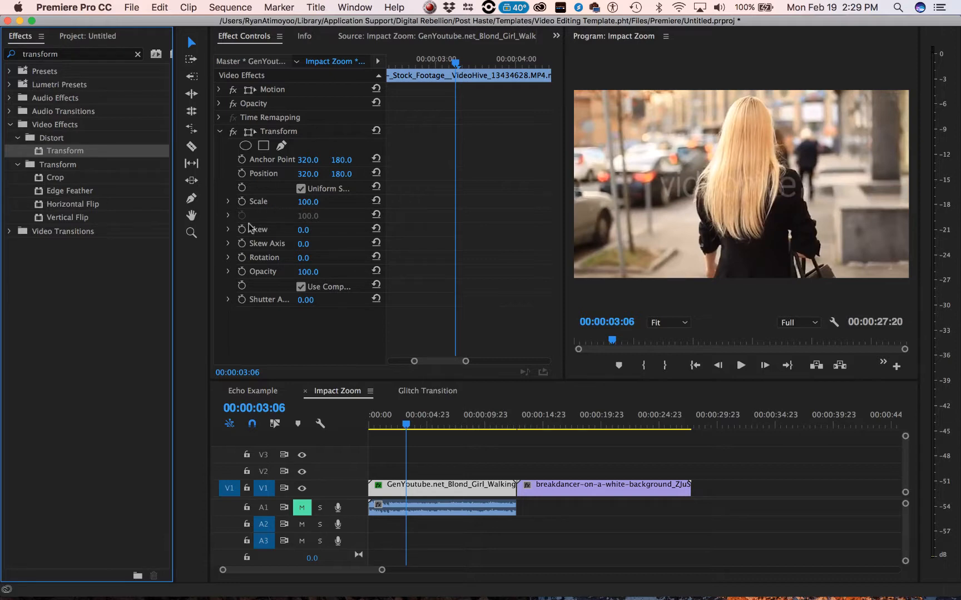
click(243, 202)
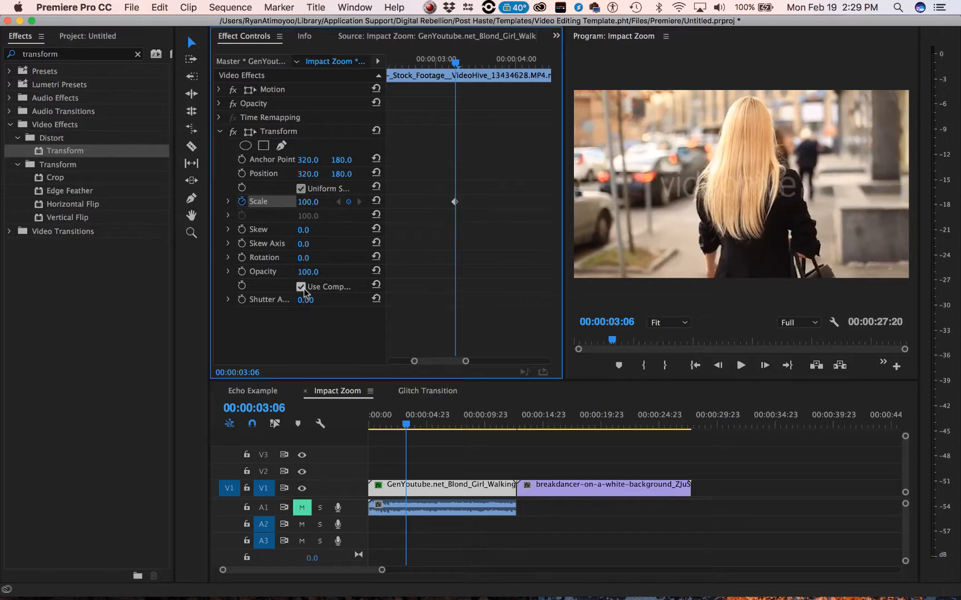
mouse_move(386, 311)
mouse_down()
mouse_move(508, 321)
mouse_move(369, 319)
mouse_up()
- Turn off the Transform effect's use of the composition's shutter angle and set Shutter Angle to 180
click(301, 287)
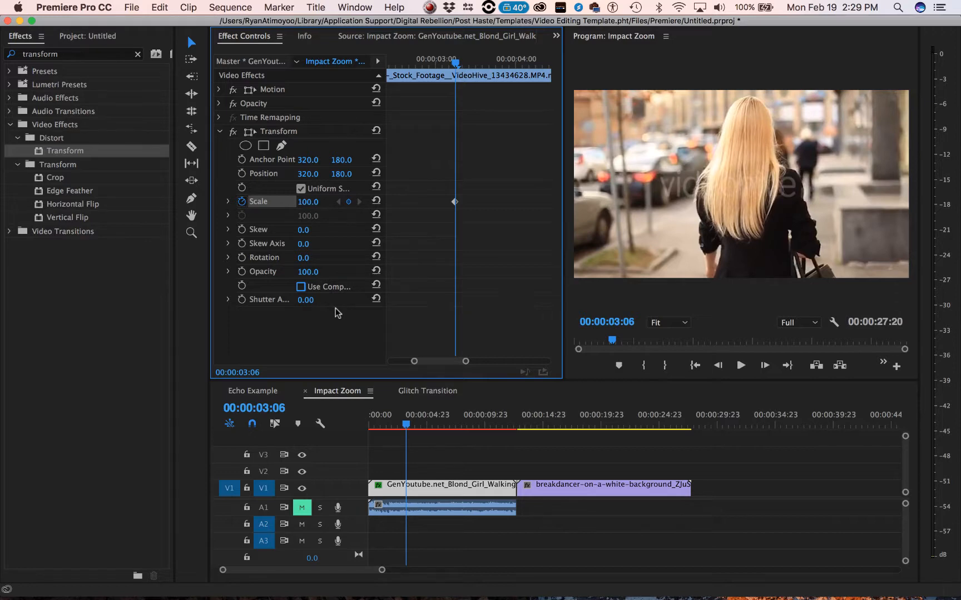
click(306, 301)
text(18)
key(Return)
- Add a Transform Scale keyframe of 140 two frames after the first one, at 00:00:03:08
key(Right)
key(Right)
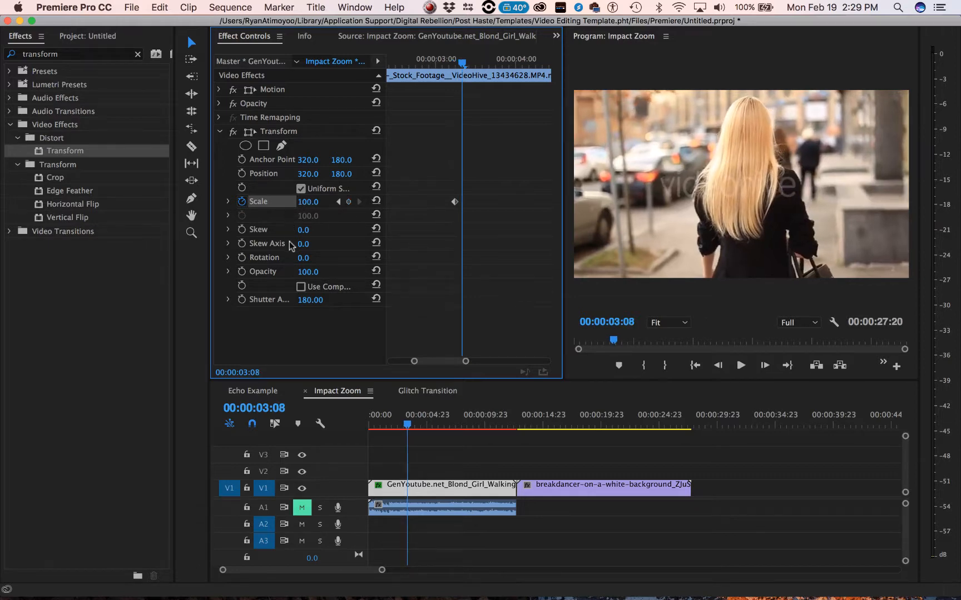
click(314, 200)
text(140)
key(Return)
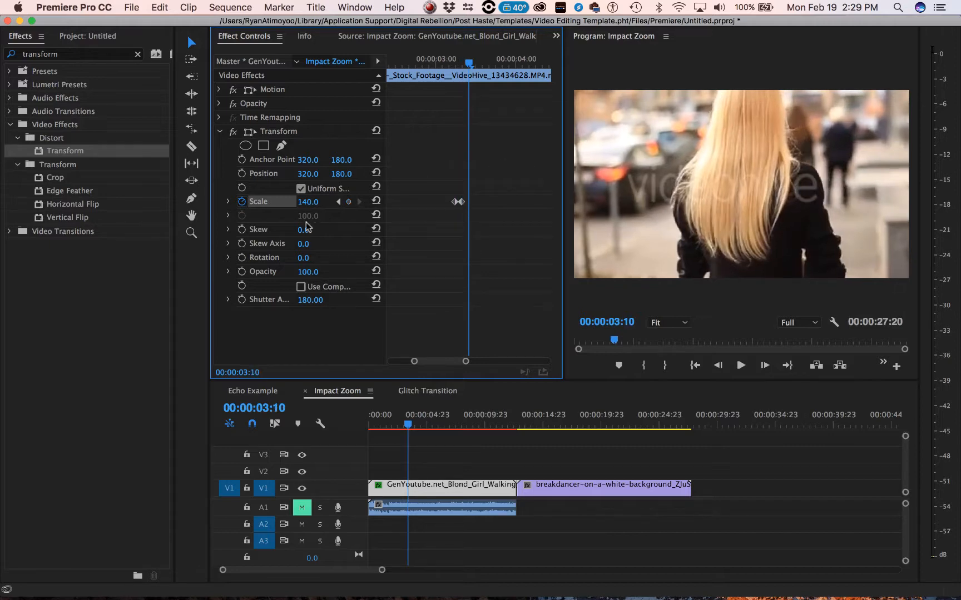
- Add a Transform Scale keyframe of 100 at 00:00:03:10 to end the zoom
click(312, 201)
text(10)
key(Return)
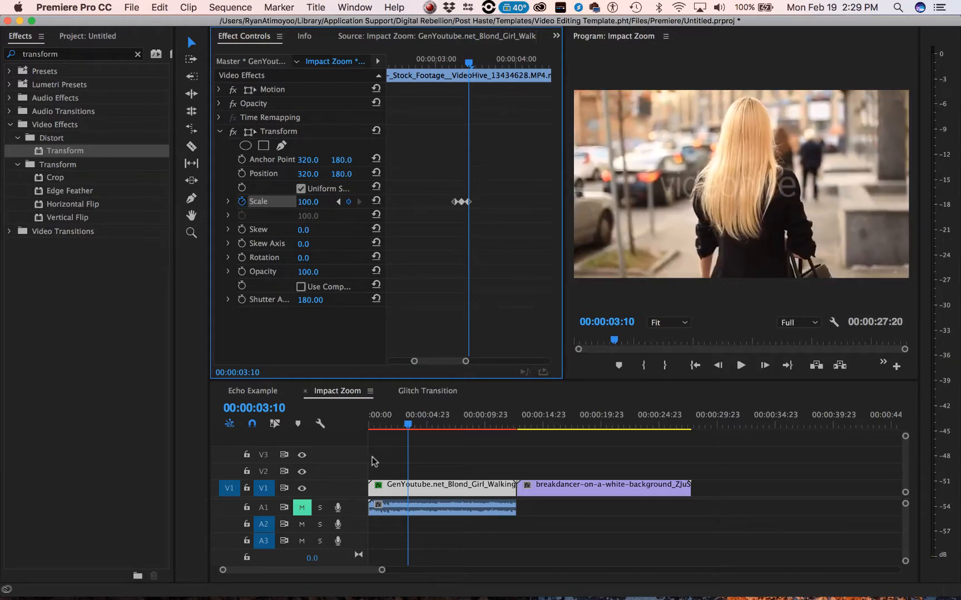
- Add a Transform Anchor Point keyframe at the zoom's peak, 00:00:03:08, and set its vertical value to 144
mouse_move(470, 63)
mouse_down()
mouse_move(448, 64)
mouse_move(473, 63)
mouse_move(449, 64)
mouse_move(460, 66)
mouse_up()
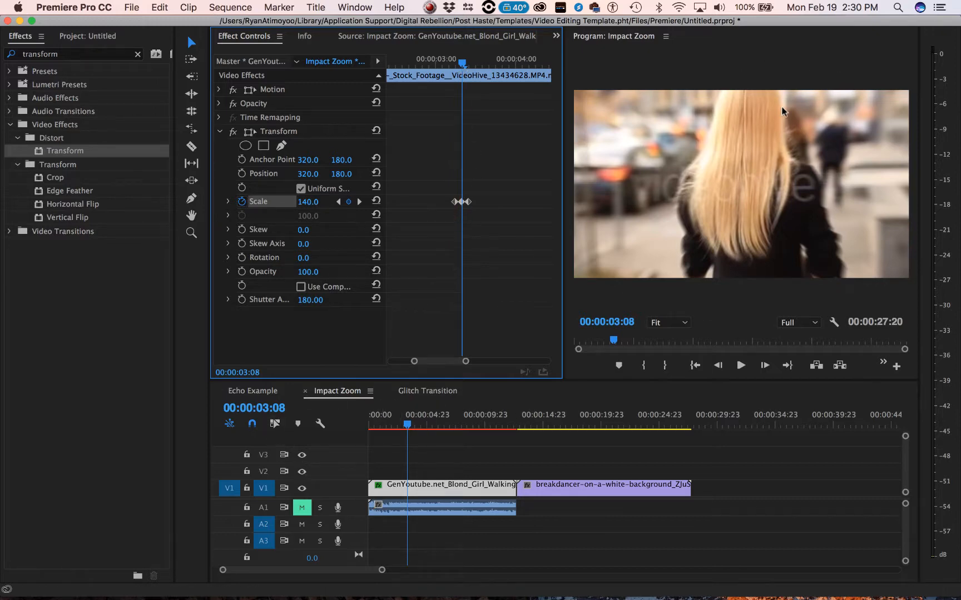
click(241, 160)
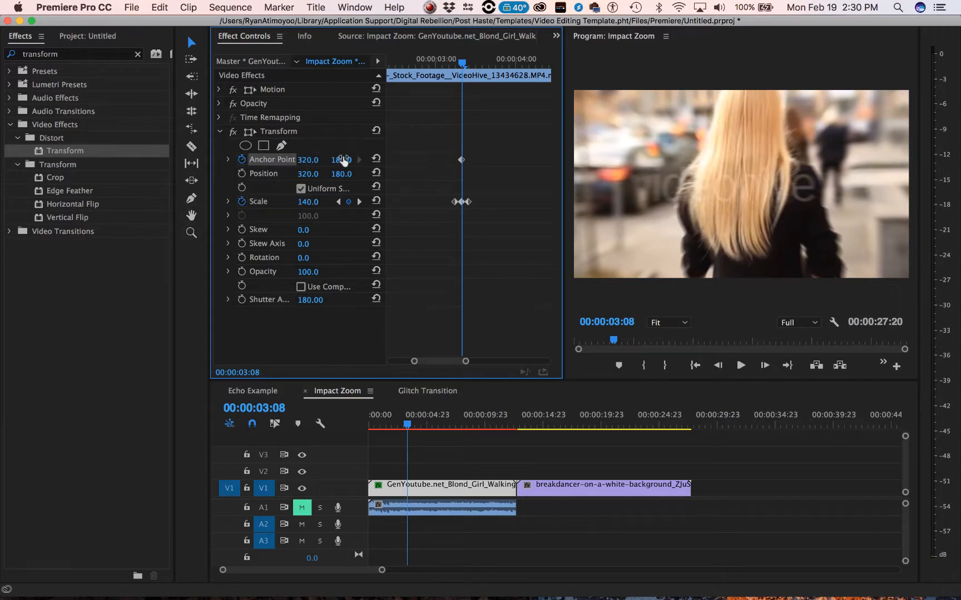
drag(343, 160, 323, 161)
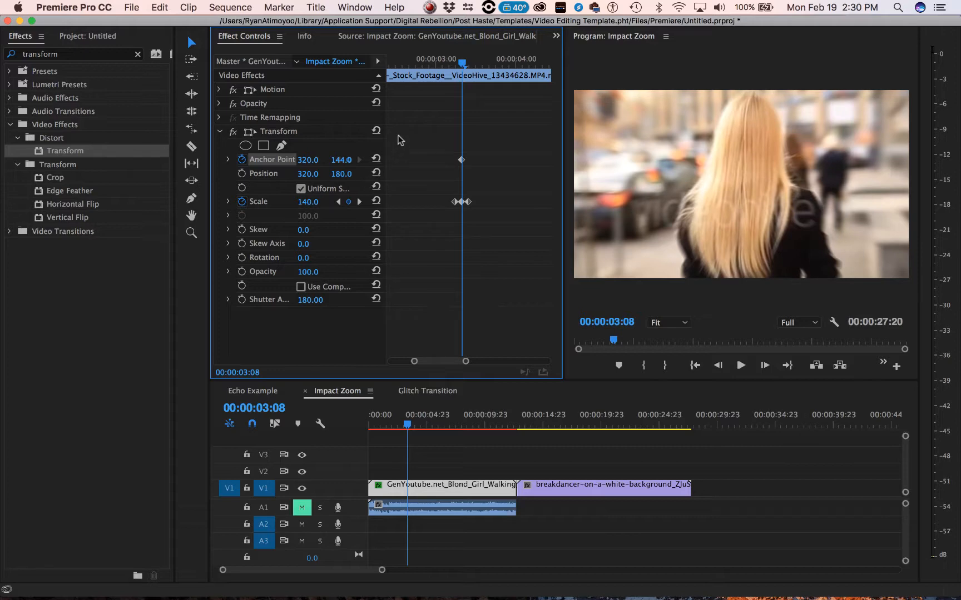
- Add an Anchor Point keyframe at 00:00:03:06 with the vertical value set to 181, closing the gap above the image
key(Left)
key(Left)
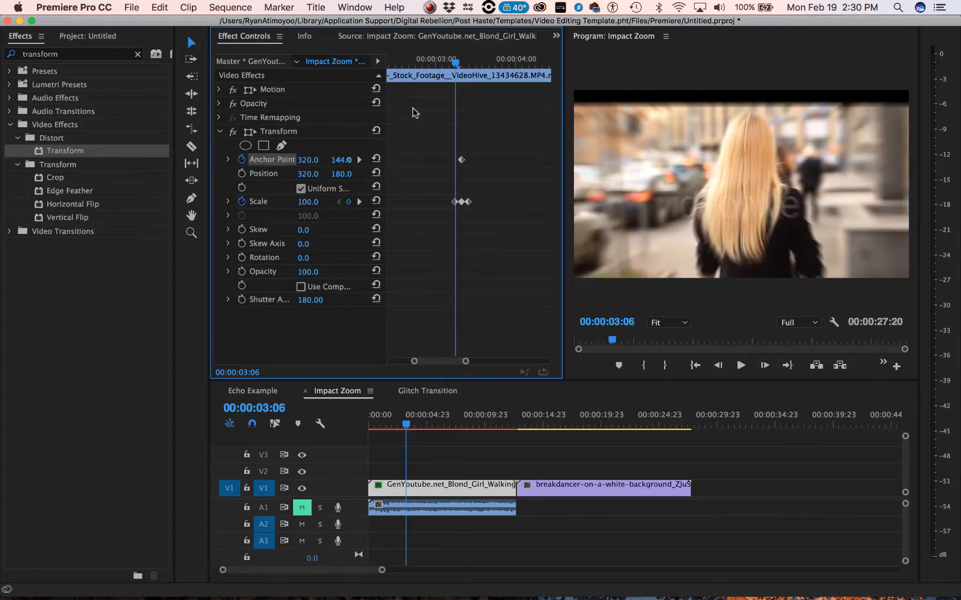
drag(339, 160, 361, 160)
- Add an Anchor Point keyframe at 00:00:03:10, raising its vertical value to restore the original framing
key(Right)
key(Right)
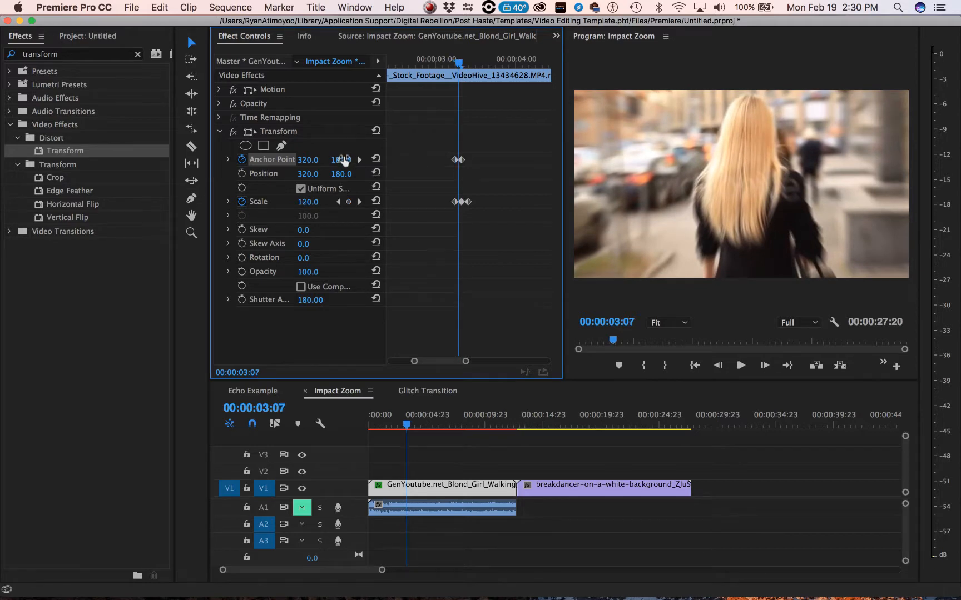
key(Right)
key(Right)
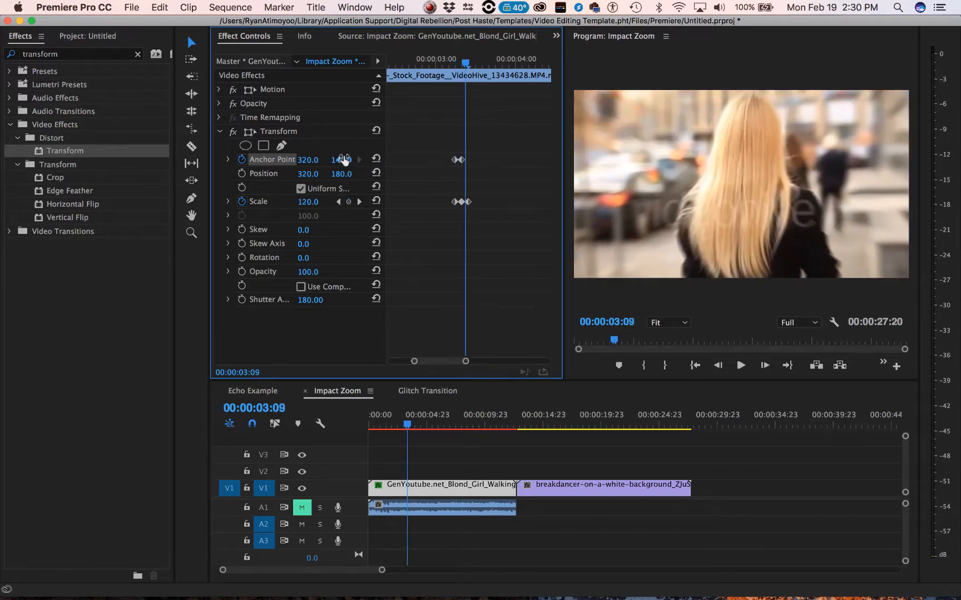
drag(343, 164, 362, 164)
- Play the clip from just before the first keyframe to preview the impact zoom
key(Left)
key(Left)
key(Left)
key(Left)
key(Left)
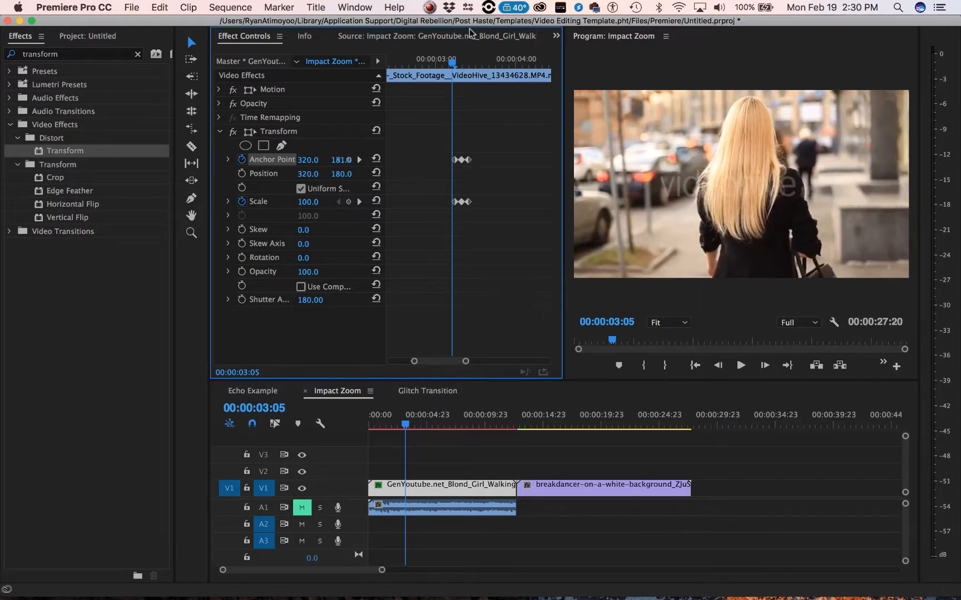
drag(452, 61, 442, 63)
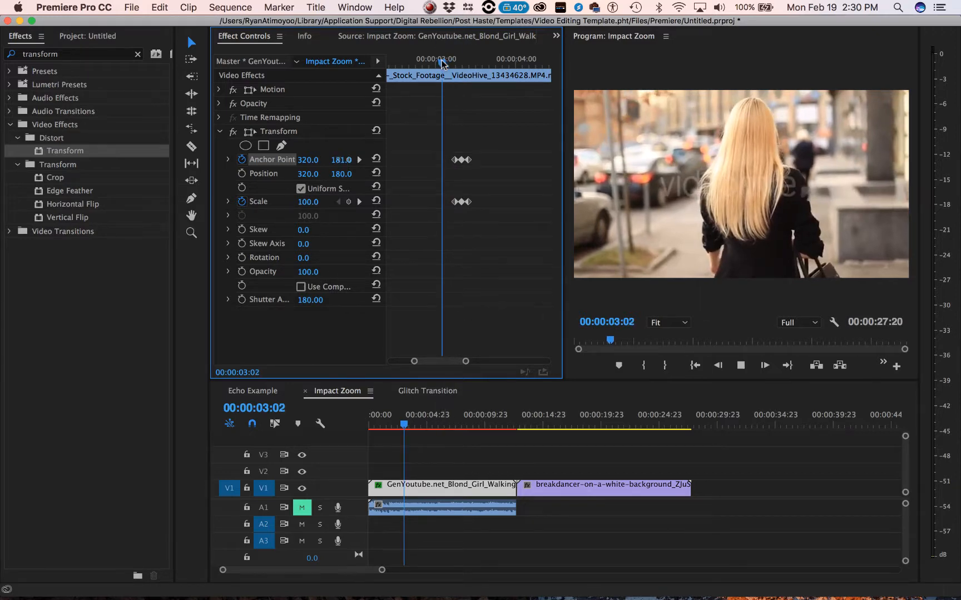
key(space)
- Move the first Anchor Point and Scale keyframes earlier and the last ones later, then replay the zoom from 00:00:03:00
drag(437, 147, 455, 207)
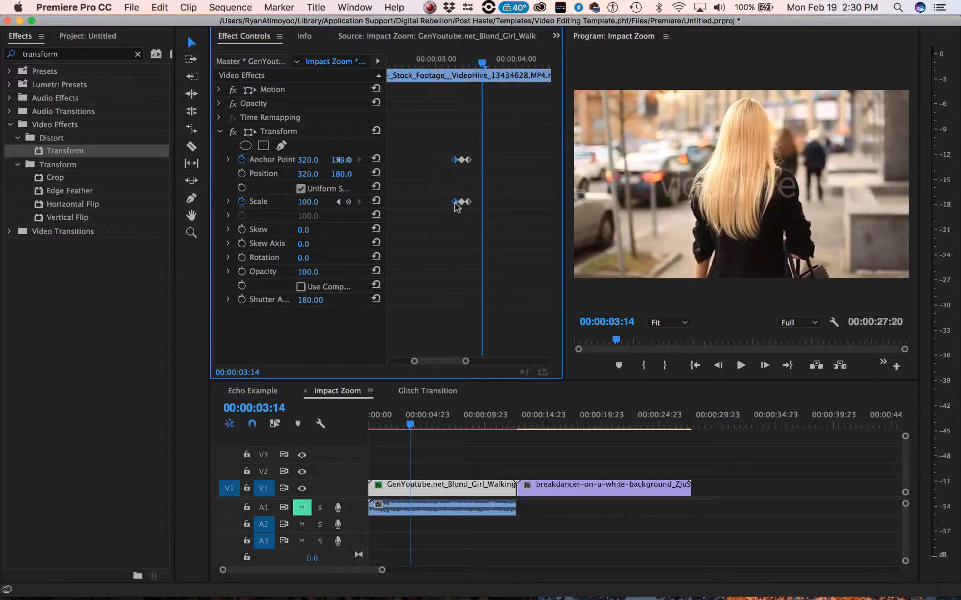
drag(476, 149, 466, 215)
click(436, 62)
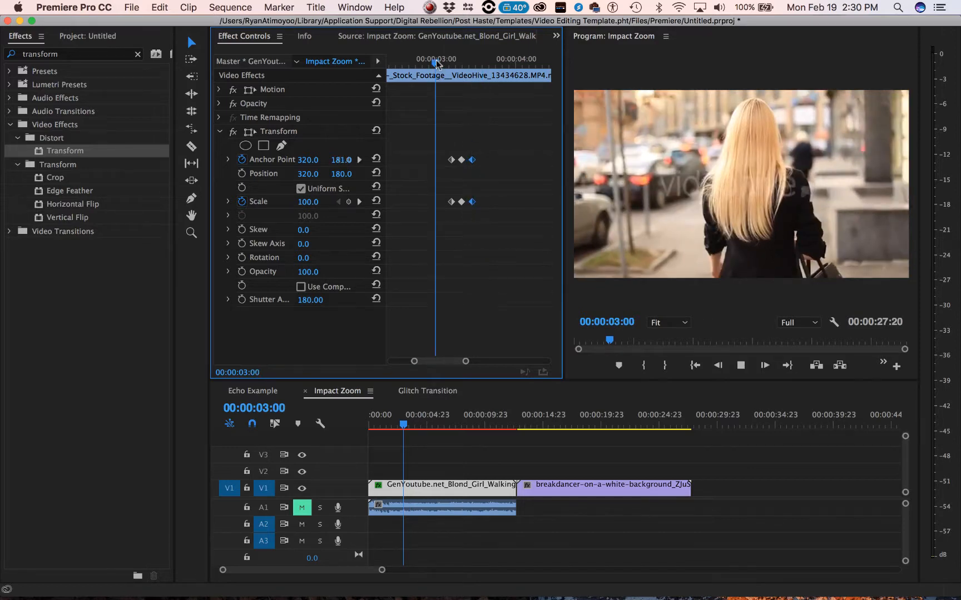
- Undo the last spreading of the outer Anchor Point and Scale keyframes, then replay the tighter zoom from just before them
key(space)
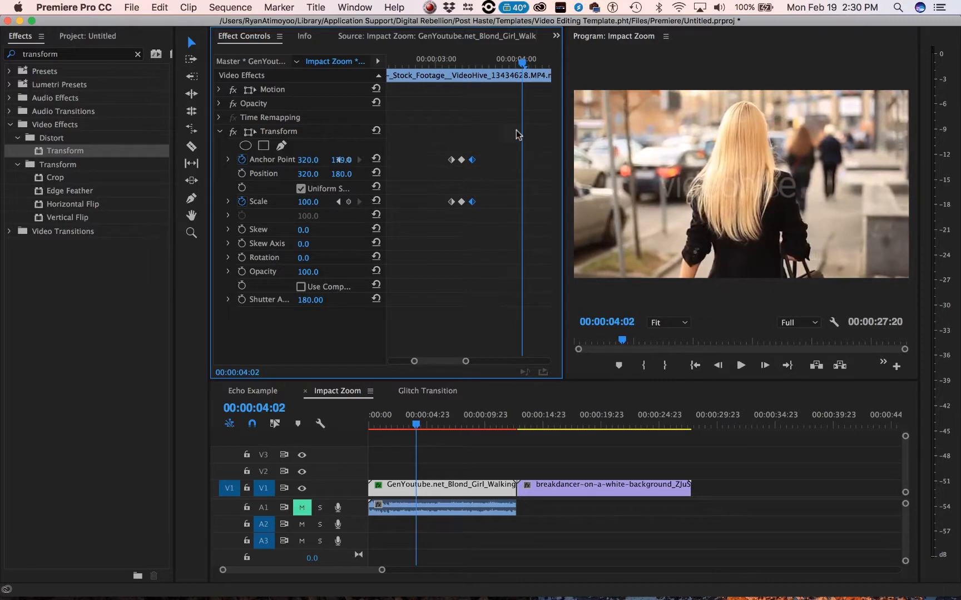
key(alt+Left)
key(super+z)
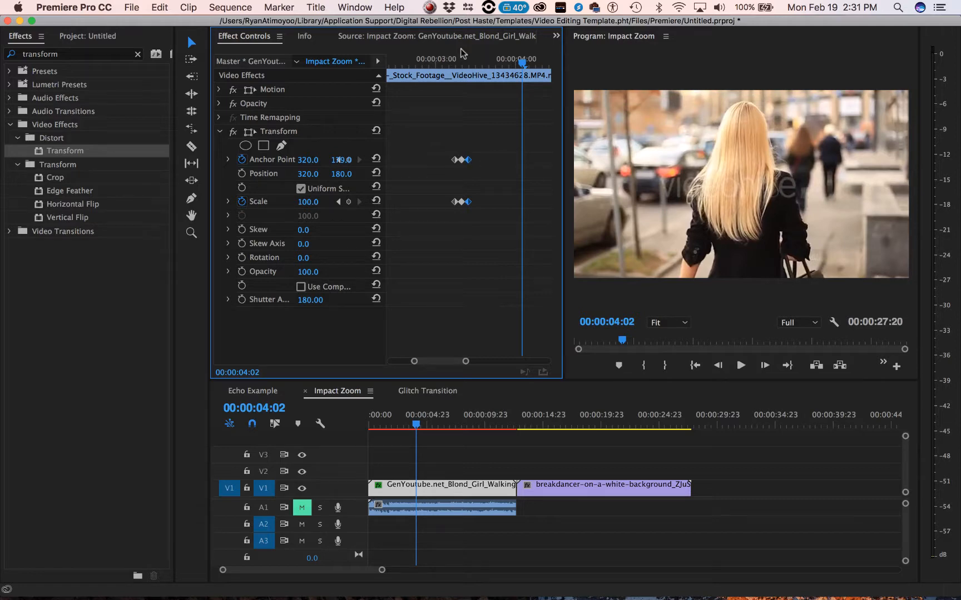
click(450, 63)
key(space)
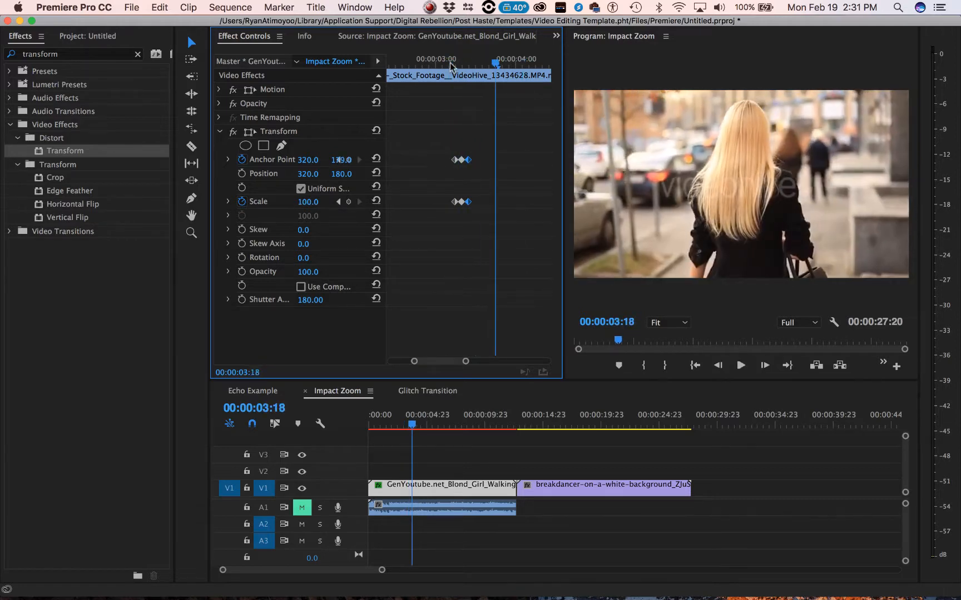
- Copy all the Anchor Point and Scale keyframes of the Transform effect and paste them at 00:00:04:06
drag(448, 147, 482, 228)
drag(548, 62, 533, 64)
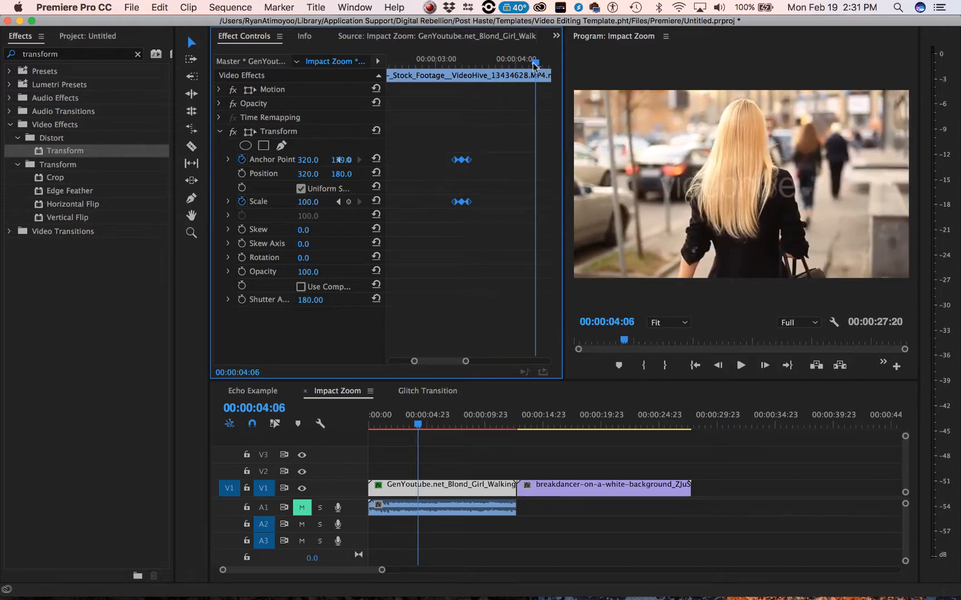
key(super+v)
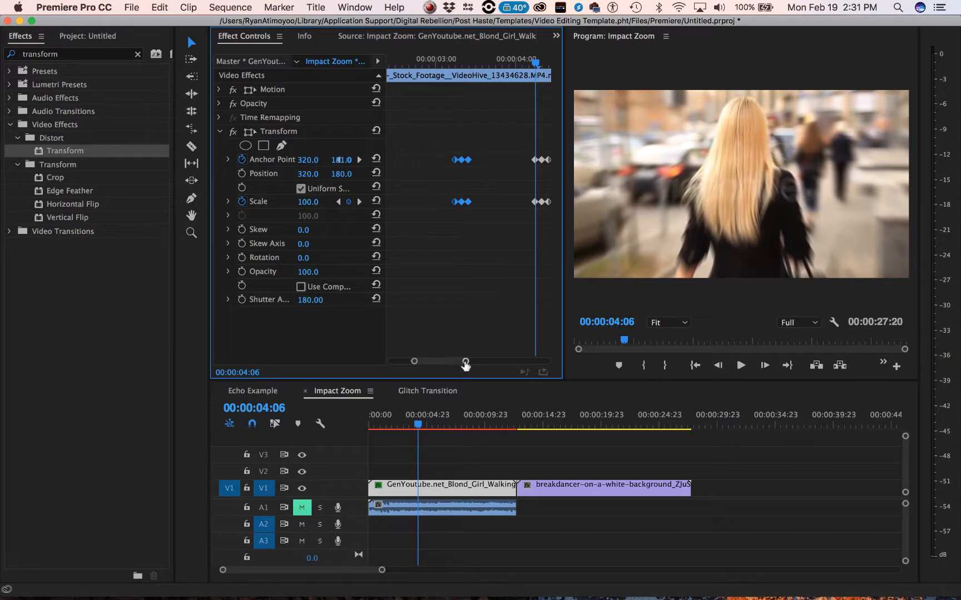
- Paste the copied keyframes once more at 00:00:05:13 and play the repeated zooms from 00:00:02:22
drag(465, 362, 494, 361)
click(512, 62)
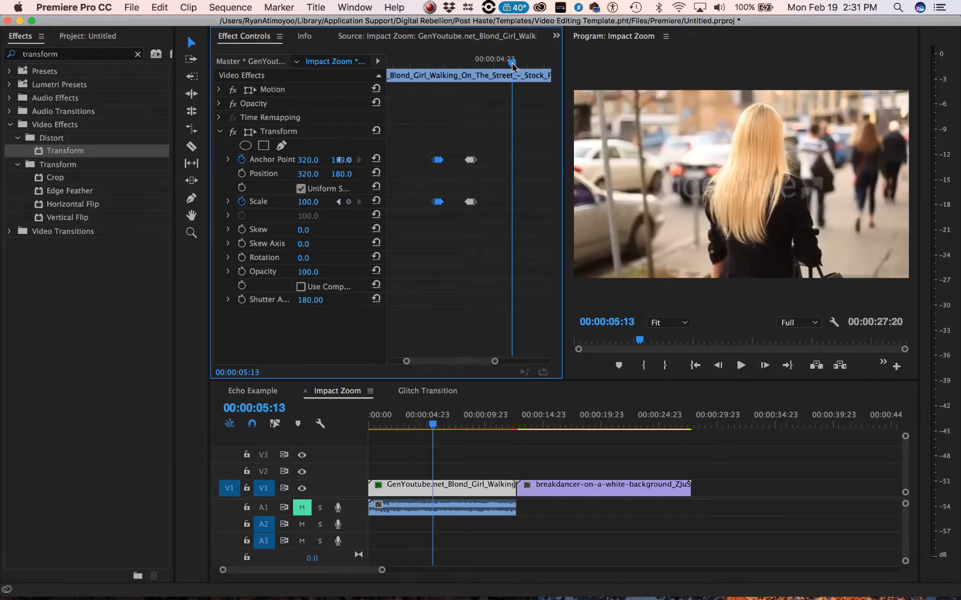
key(super+v)
click(424, 64)
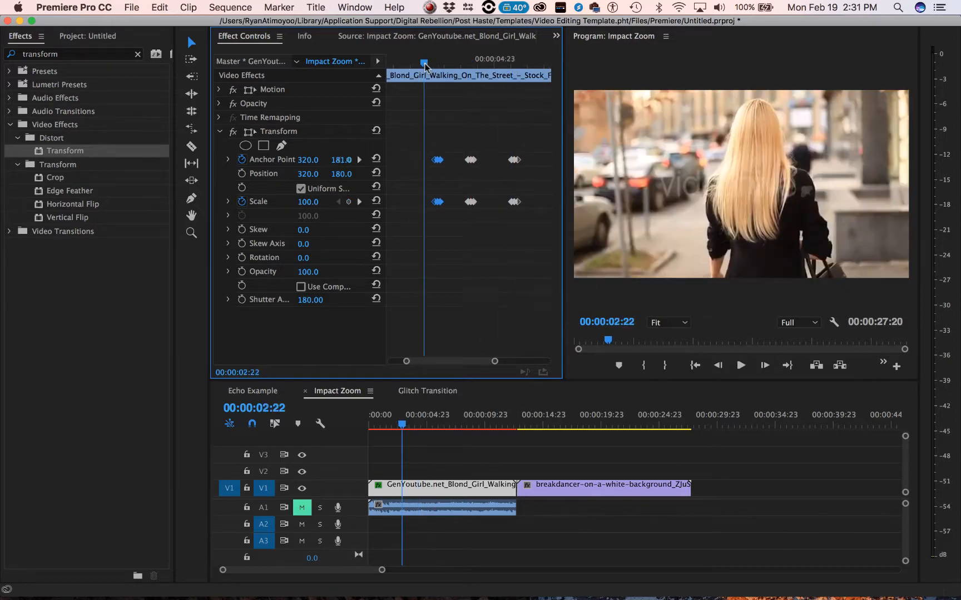
key(space)
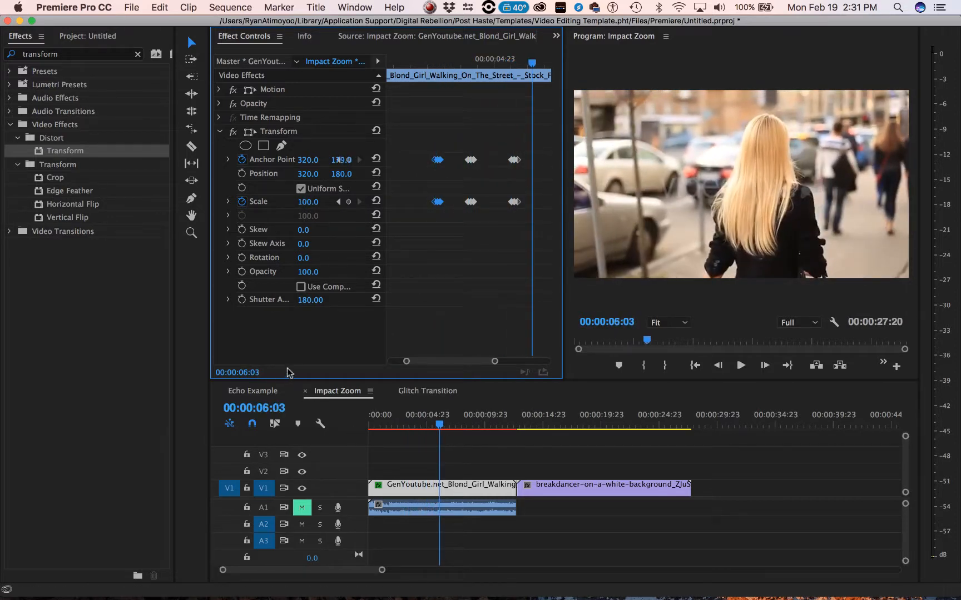
- Copy the keyframed Transform effect, then set the breakdancer clip's Motion Scale to 156 so it fills the frame
click(285, 134)
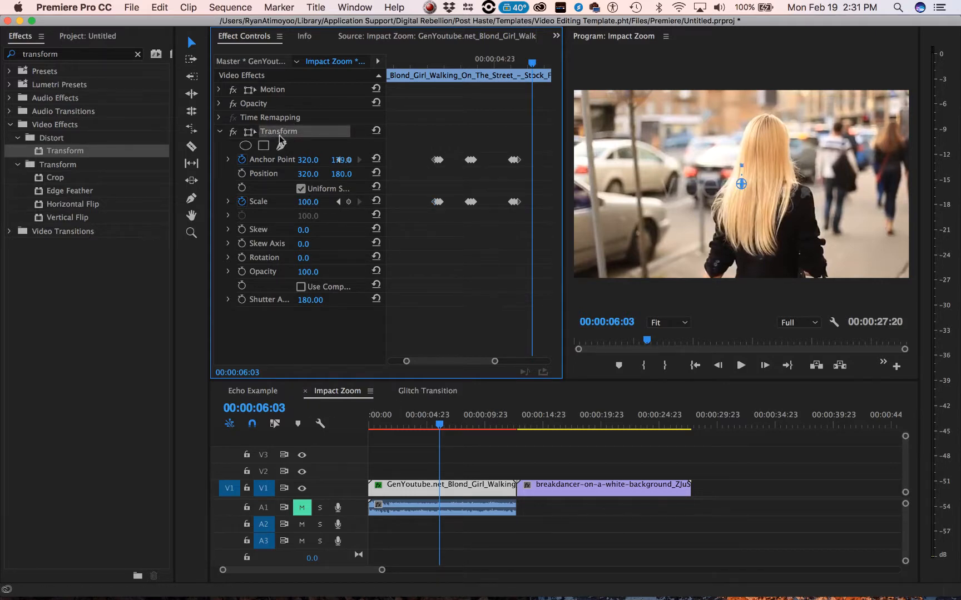
click(582, 490)
click(575, 424)
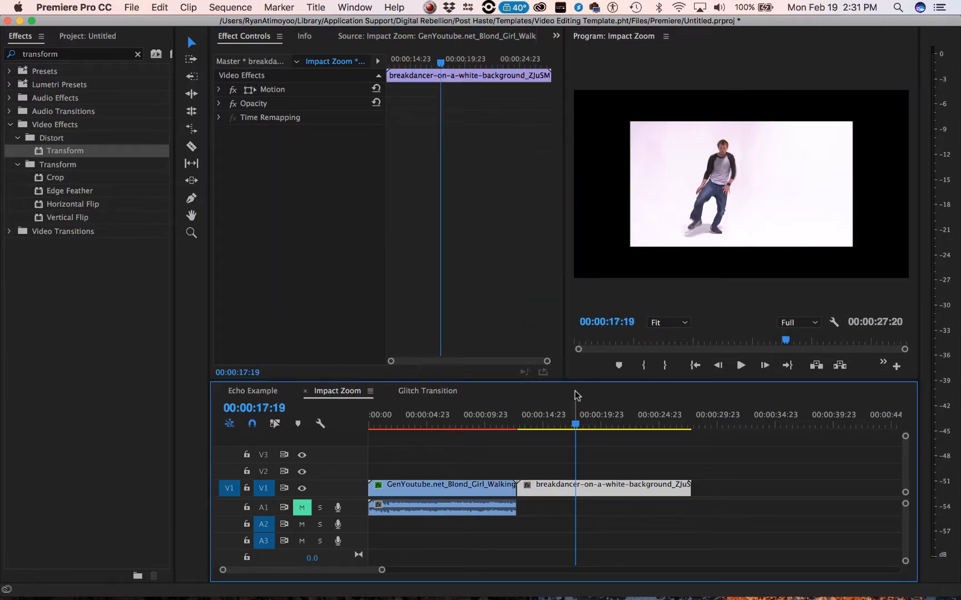
click(219, 90)
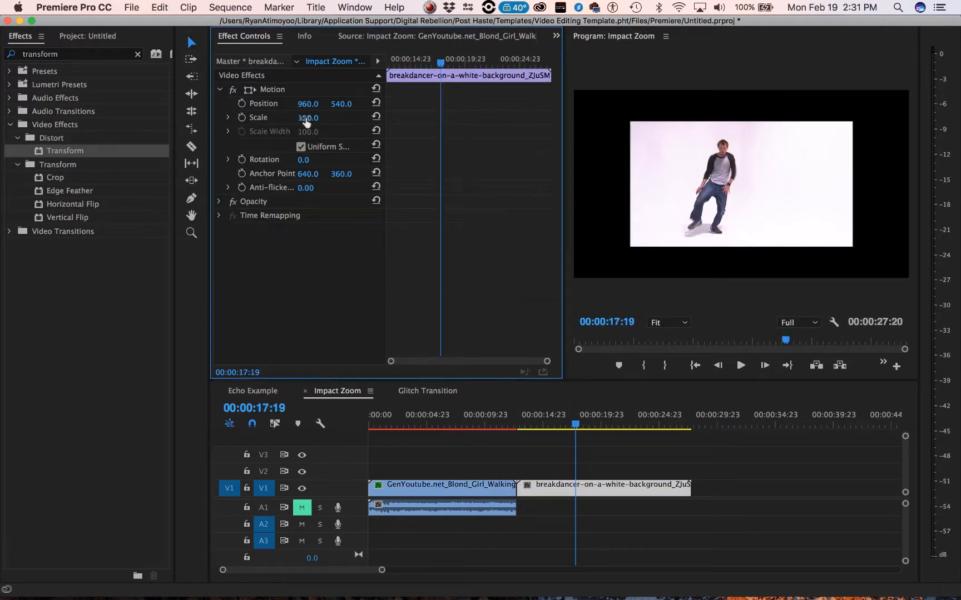
drag(308, 117, 333, 117)
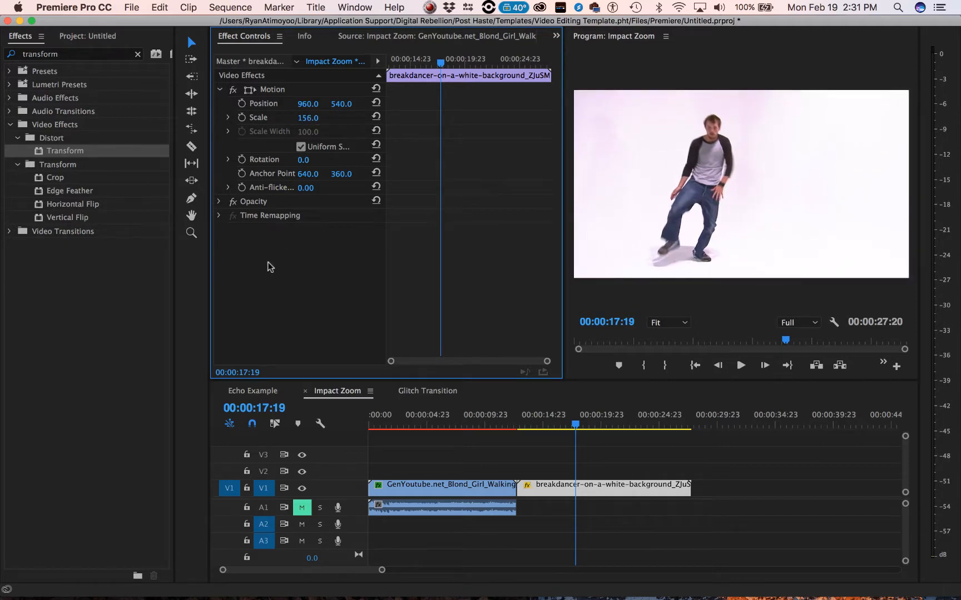
- Paste the keyframed Transform effect onto the breakdancer clip and play its zooms from just before the first keyframes
key(super+v)
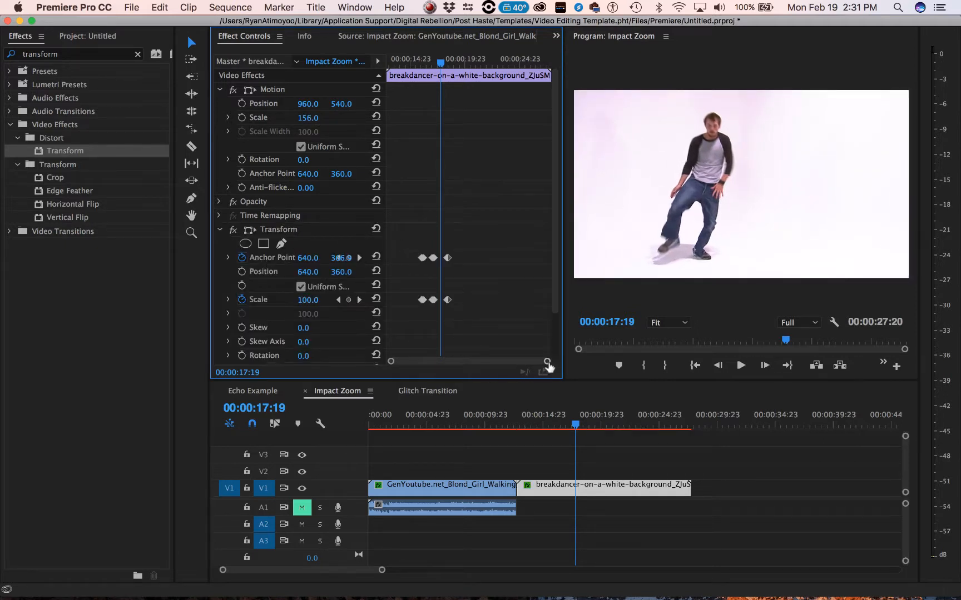
drag(548, 365, 477, 368)
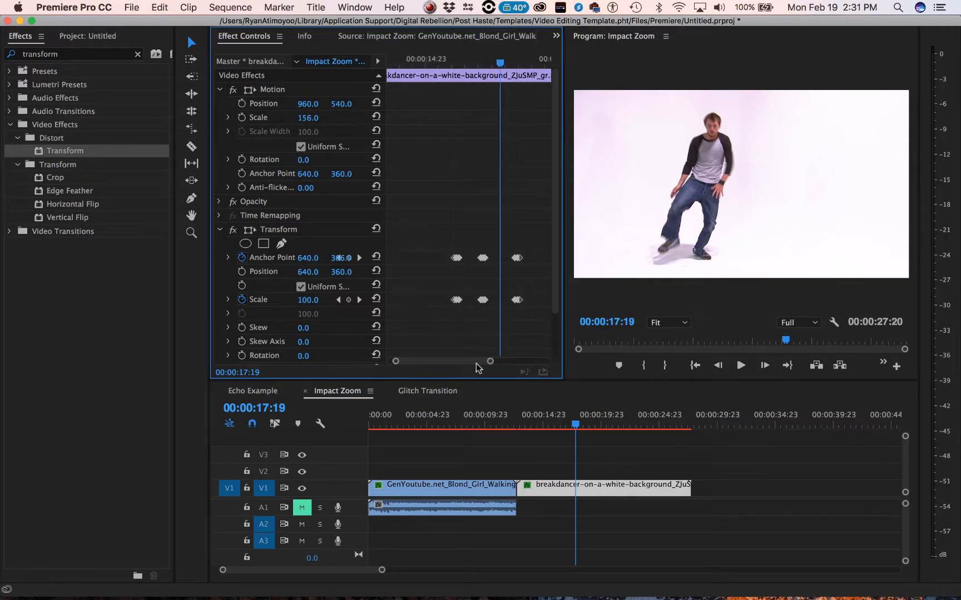
click(443, 62)
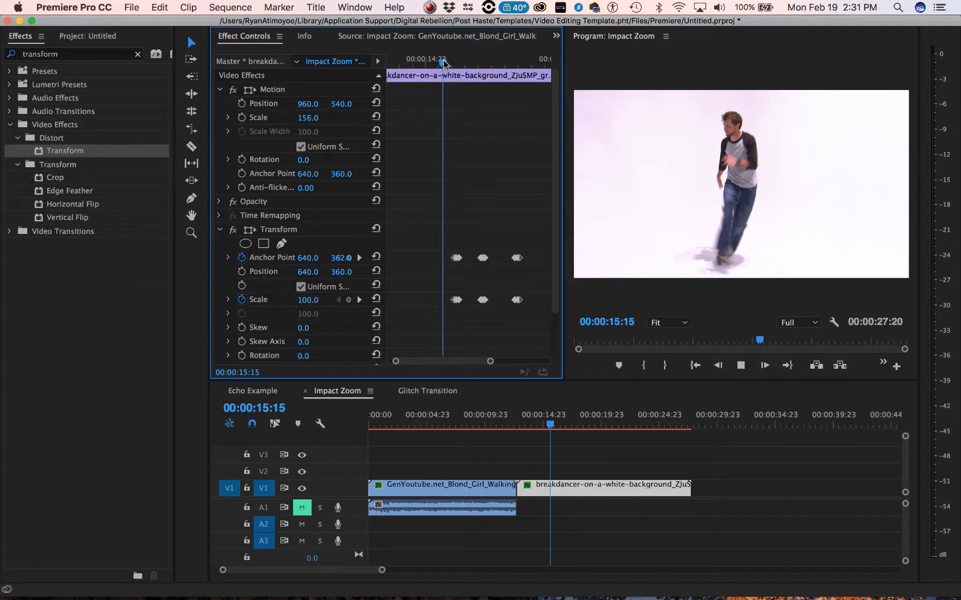
key(space)
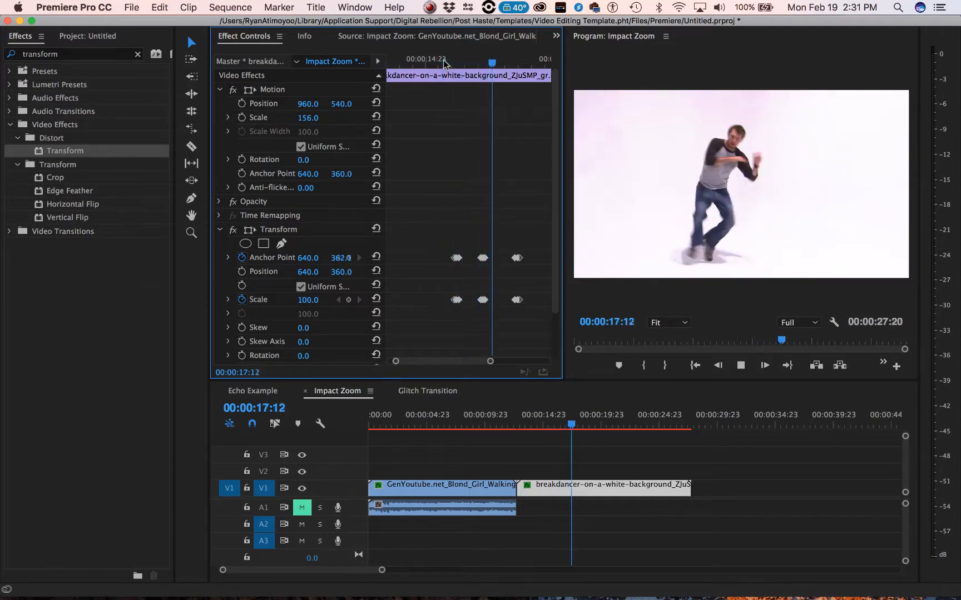
key(space)
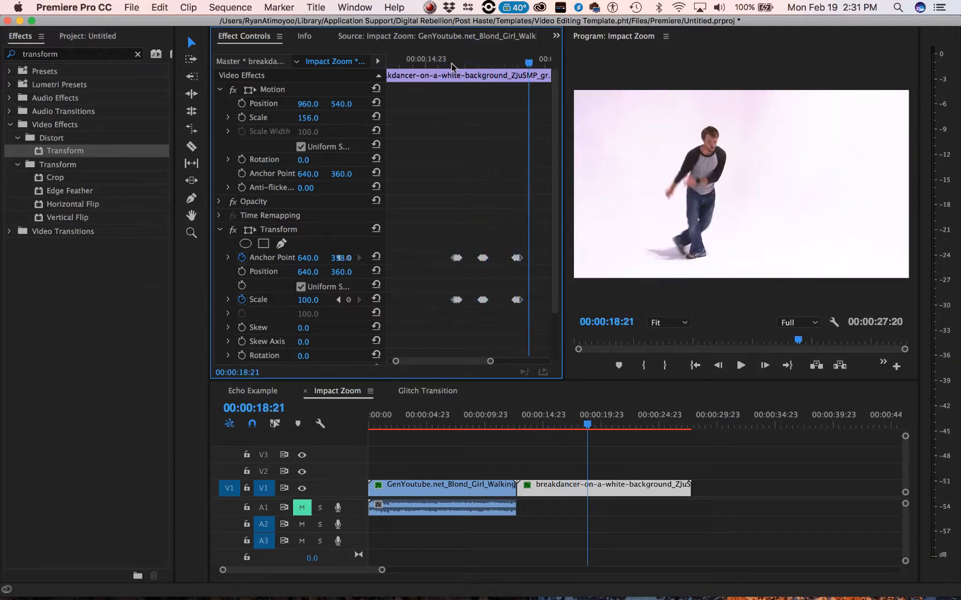
- Set the vertical Anchor Point value of the breakdancer clip's first zoom peak at 00:00:16:04 to 346
drag(452, 64, 457, 63)
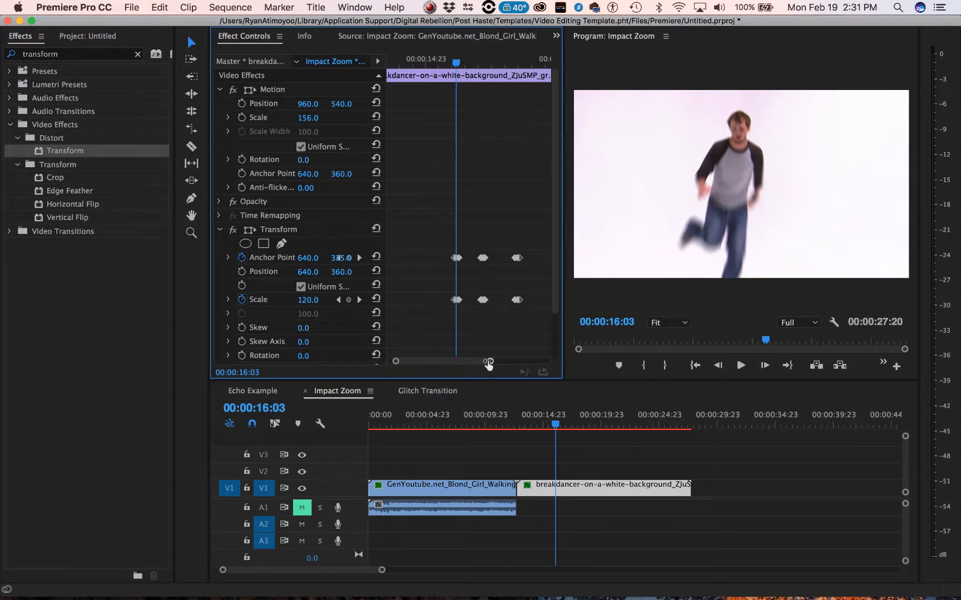
drag(488, 363, 522, 356)
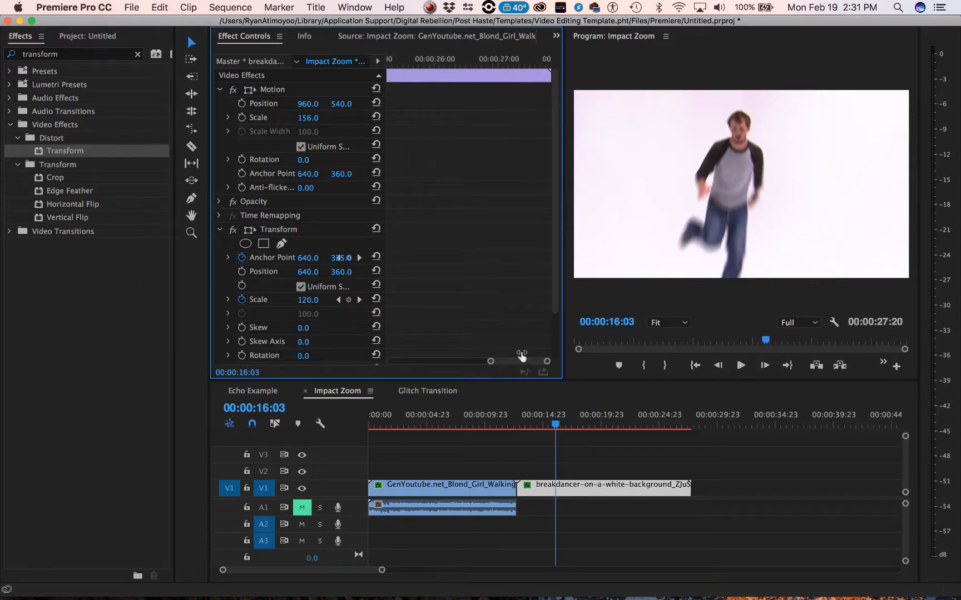
drag(563, 278, 621, 264)
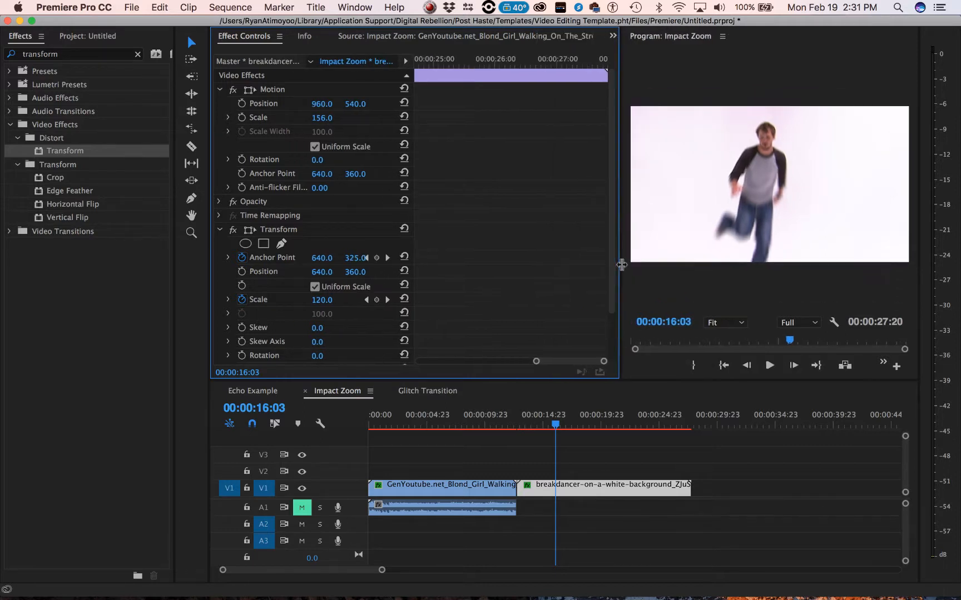
drag(570, 362, 472, 364)
key(Right)
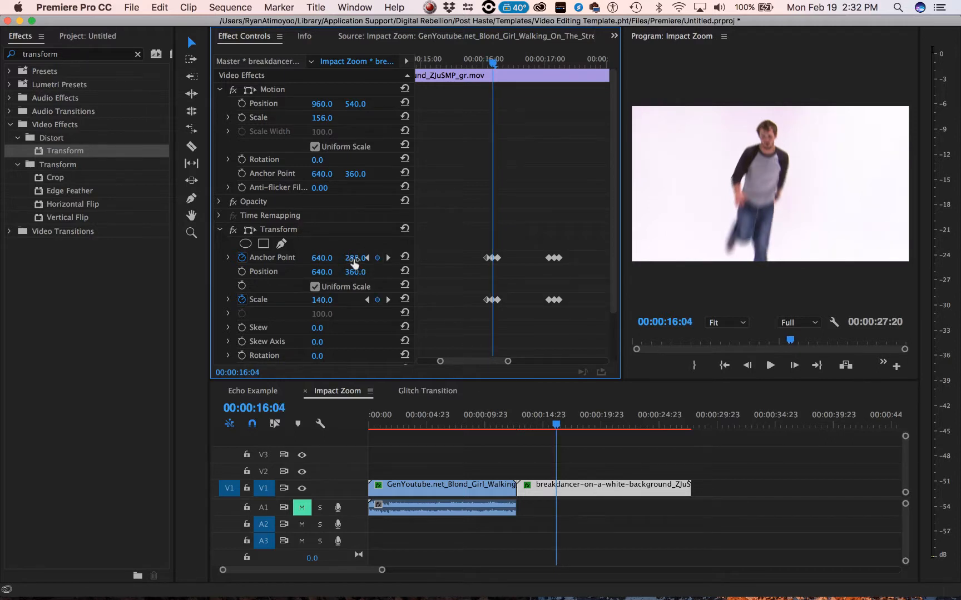
mouse_move(356, 258)
mouse_down()
mouse_move(259, 257)
mouse_move(410, 258)
mouse_move(359, 258)
mouse_up()
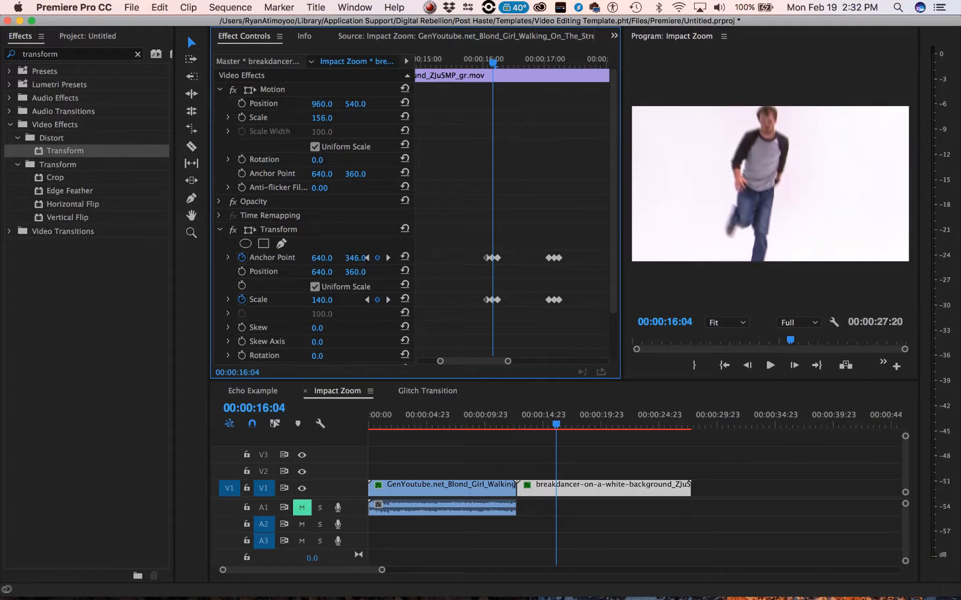
- Set the vertical Anchor Point value of the second zoom peak at 00:00:17:04 to 466, then check the frame at 00:00:17:06
drag(563, 65, 556, 67)
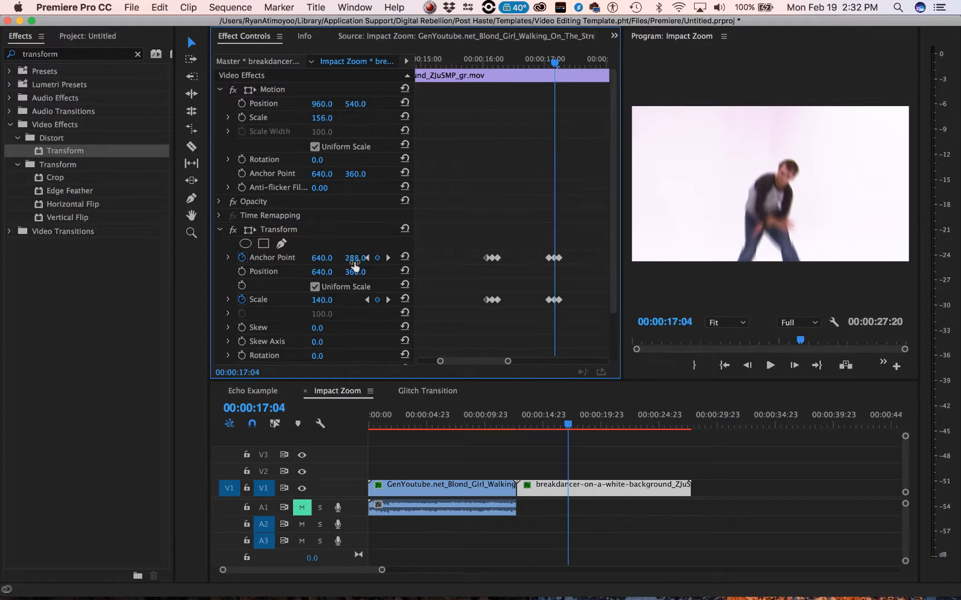
drag(370, 258, 454, 258)
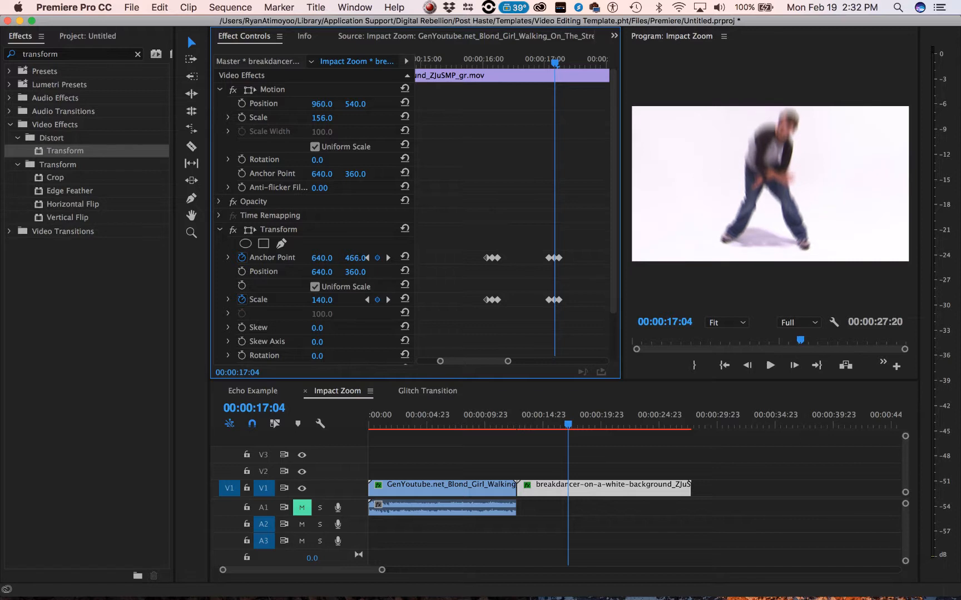
key(Right)
key(Right)
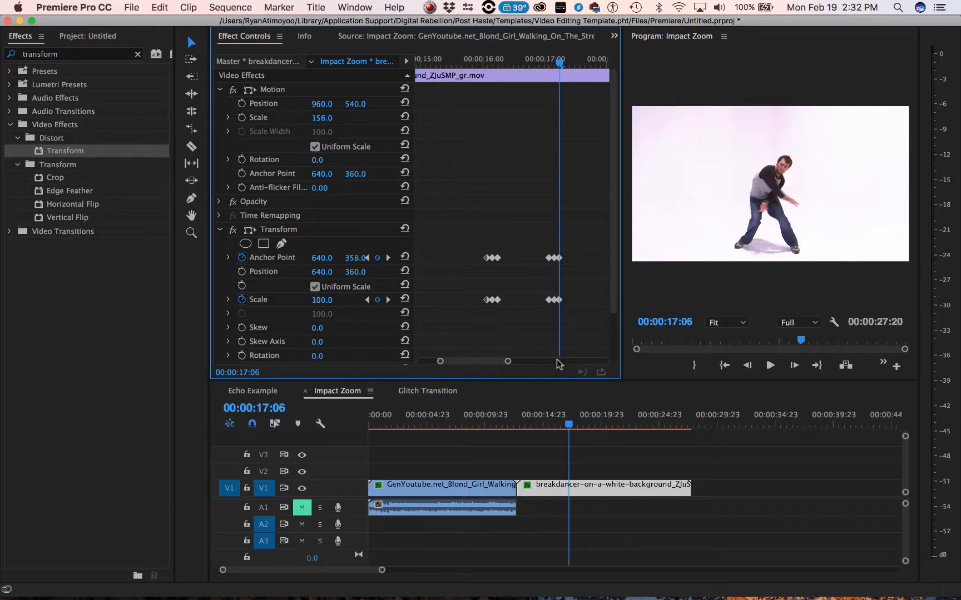
- Set the Anchor Point of the third zoom peak at 00:00:18:11 to 540, 394
drag(583, 60, 525, 92)
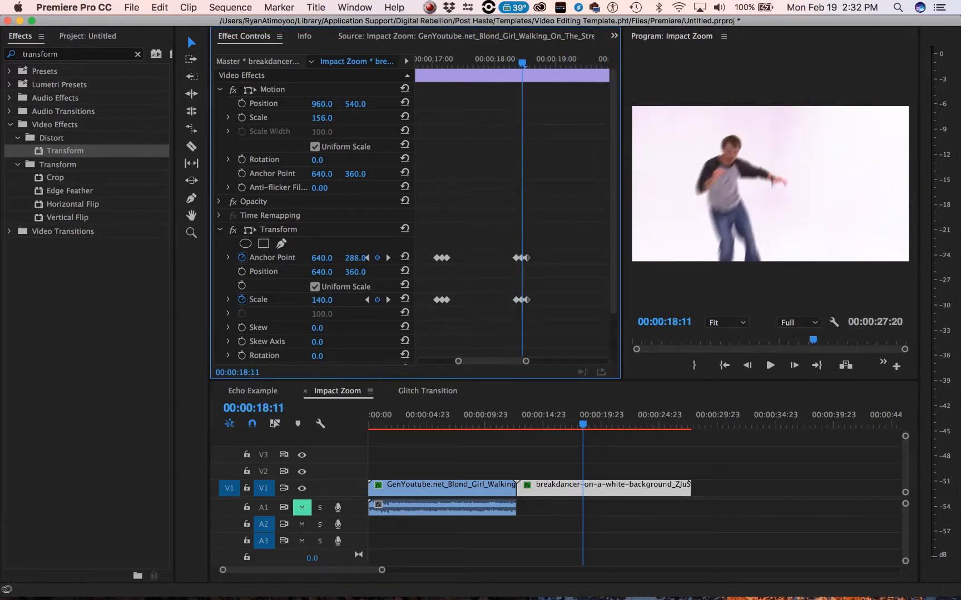
drag(355, 258, 414, 258)
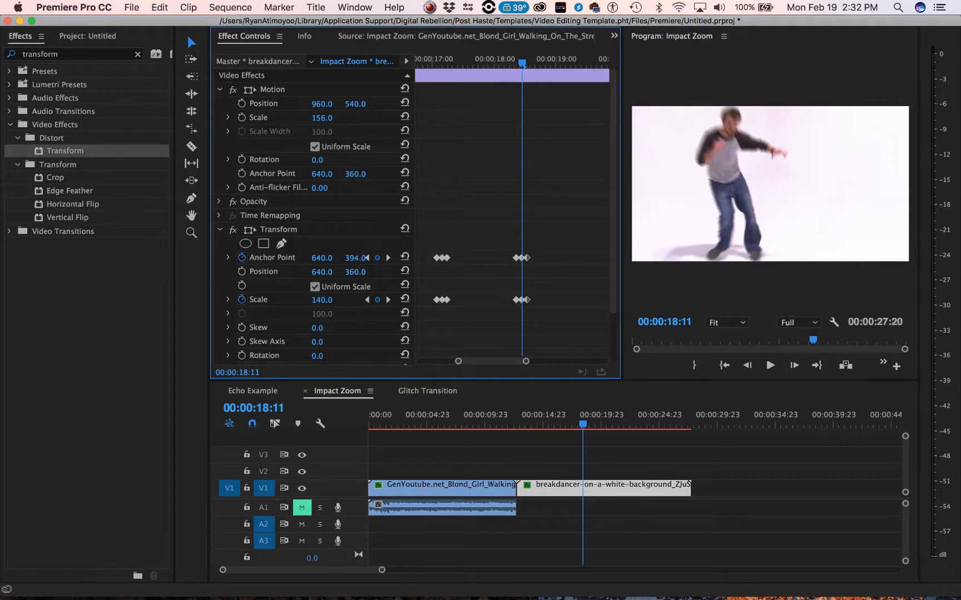
drag(321, 258, 291, 257)
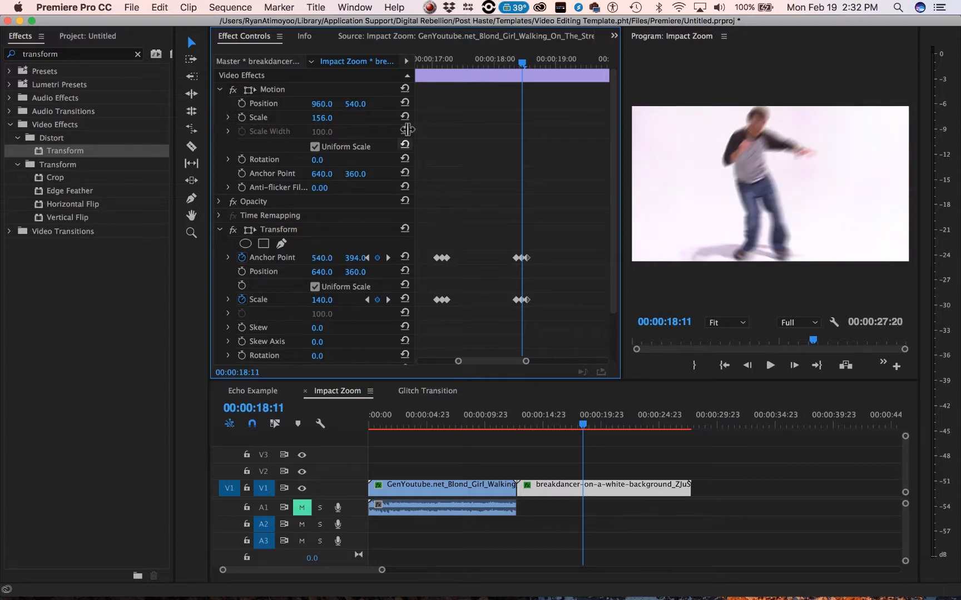
- Play the breakdancer clip from about 00:00:14:08 to preview the three reframed impact zooms
drag(458, 362, 420, 362)
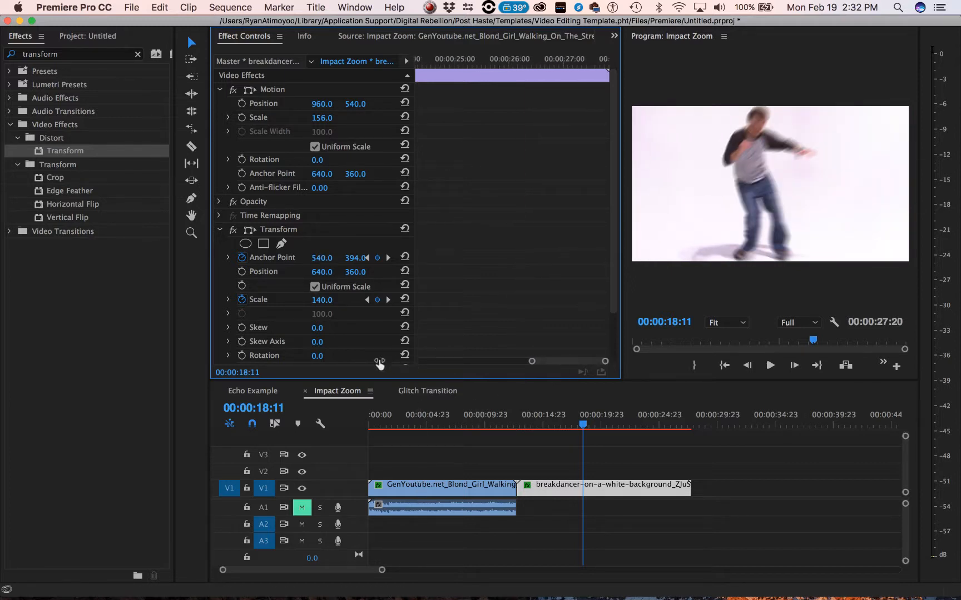
click(435, 62)
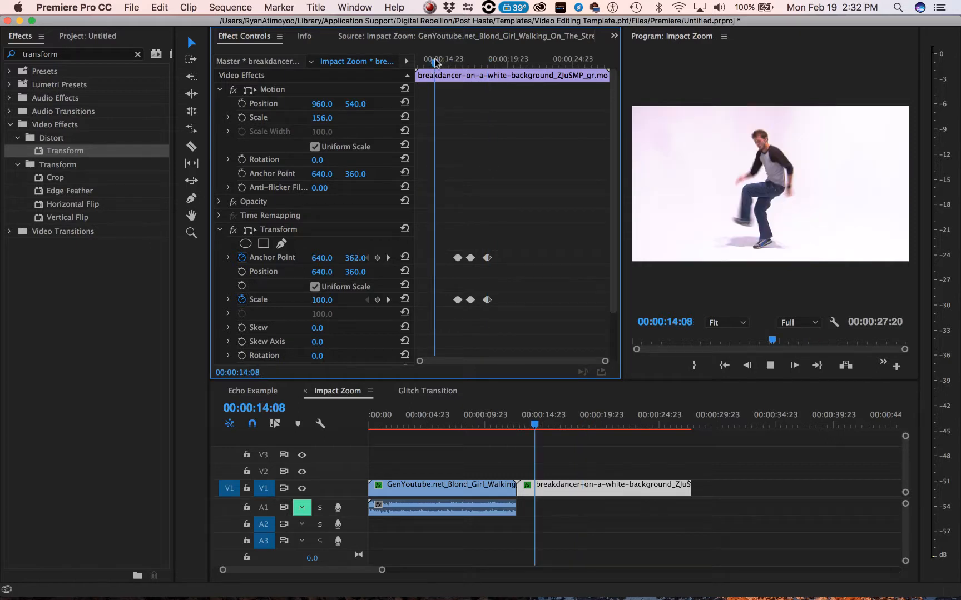
key(space)
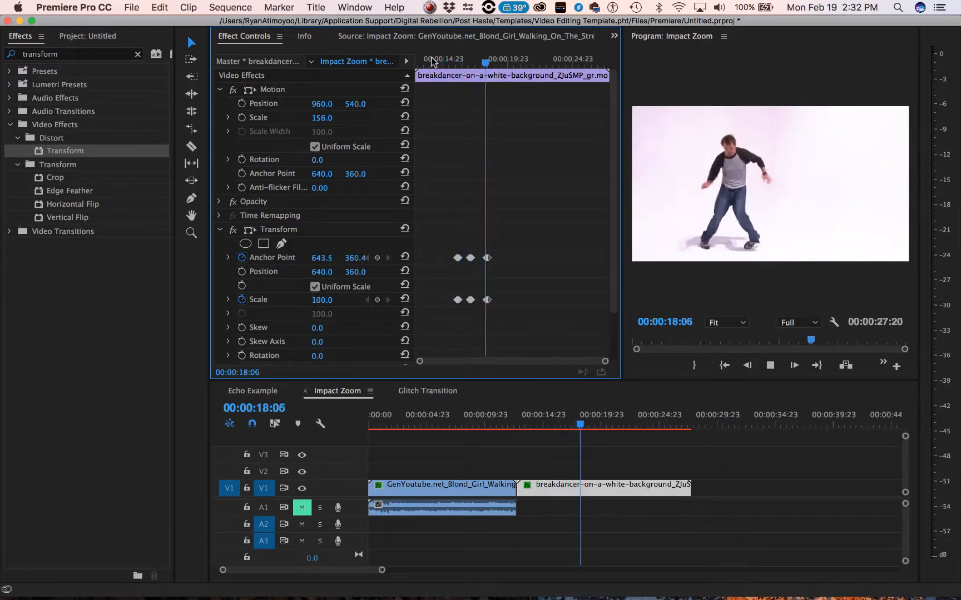
key(space)
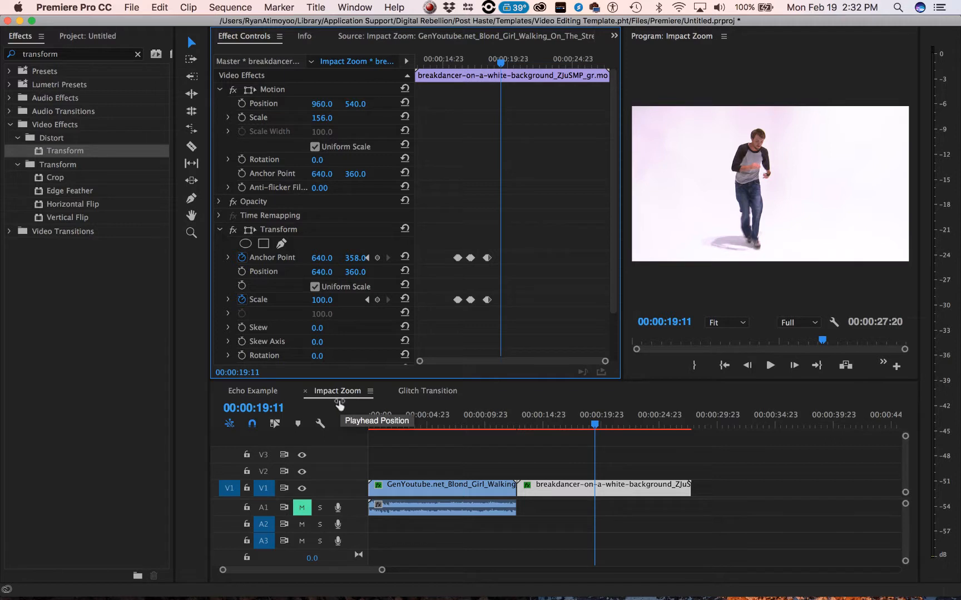
- Open the Glitch Transition sequence, select the adjustment layer on V2, and move the playhead to 00:00:12:12
click(416, 389)
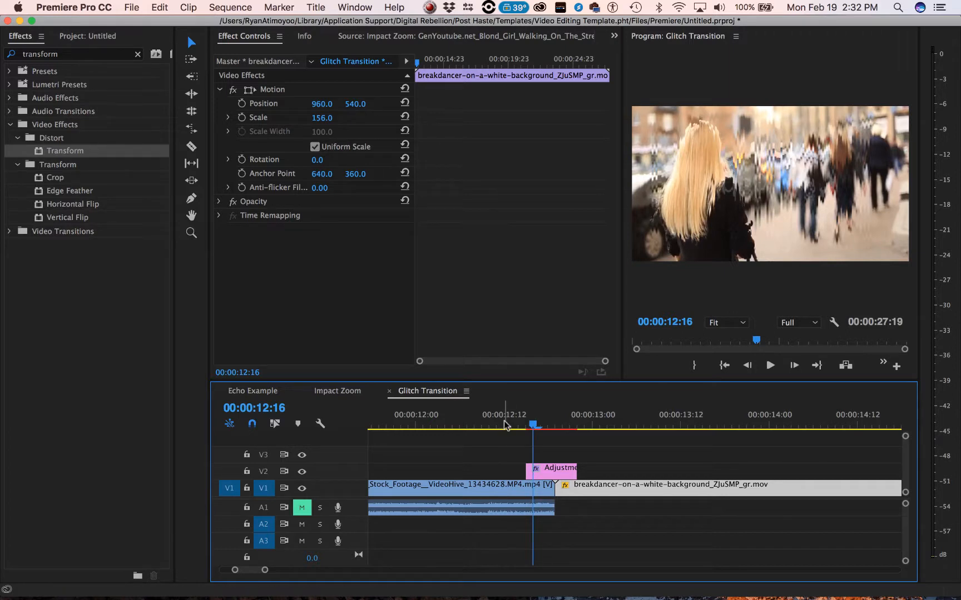
click(549, 475)
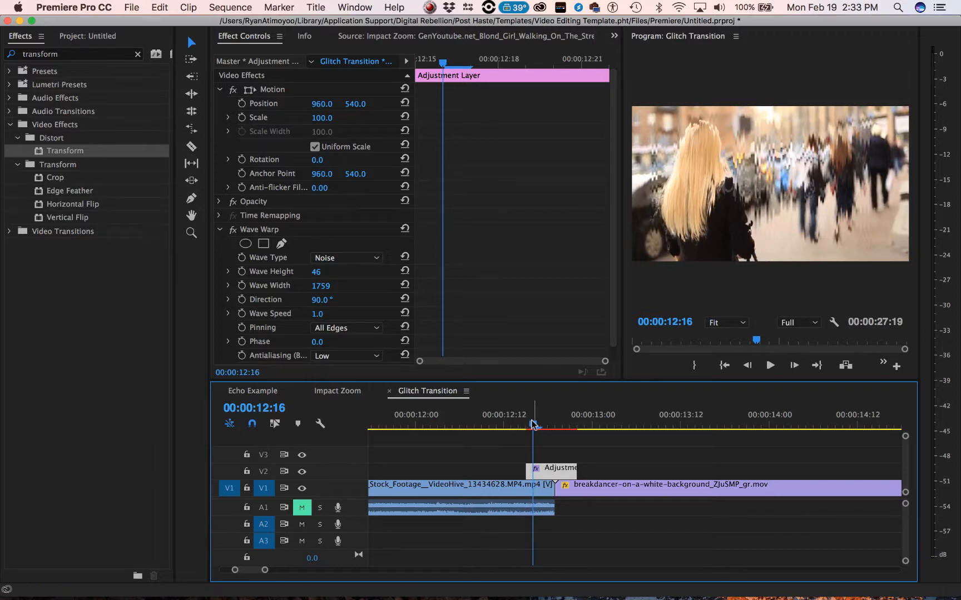
drag(533, 424, 504, 426)
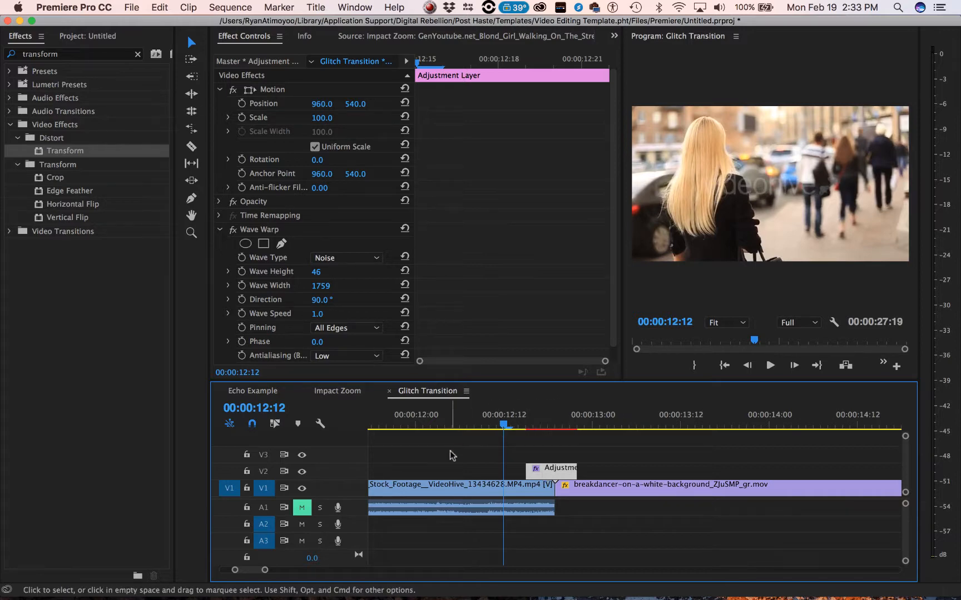
- Play the glitch transition between the two clips, then delete its adjustment layer from V2
key(space)
mouse_move(491, 434)
mouse_down()
mouse_move(593, 440)
mouse_move(507, 441)
mouse_up()
click(482, 493)
click(611, 485)
click(568, 474)
key(Delete)
- Clear the effects search and create a new 1920 × 1080 adjustment layer at 23.976 fps in the project
click(60, 326)
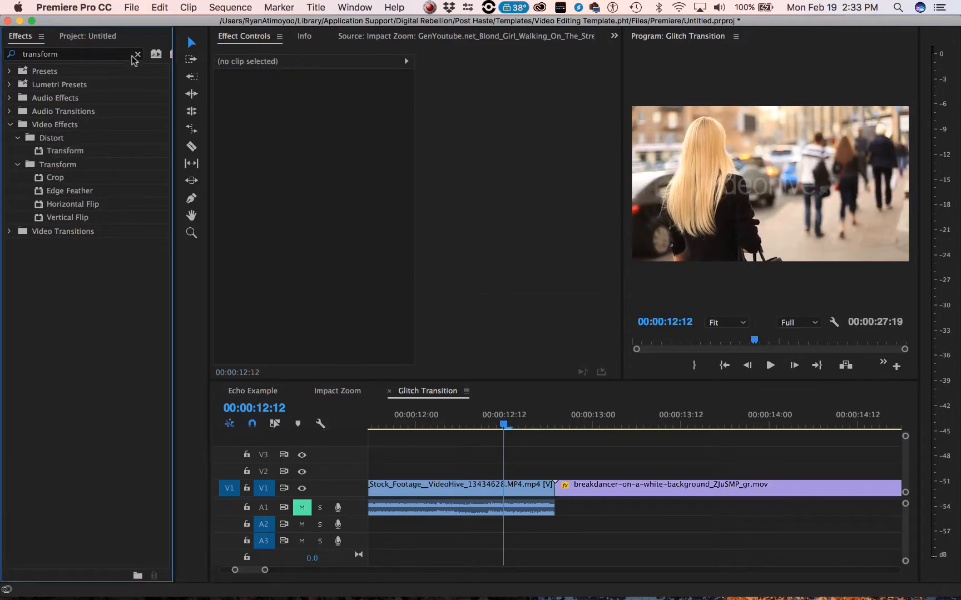
click(136, 55)
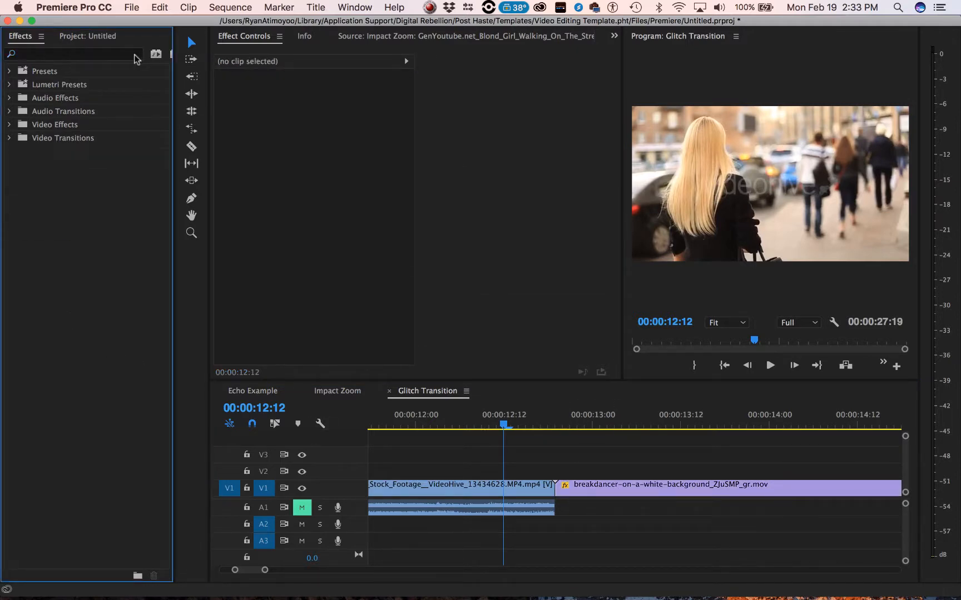
click(75, 37)
click(66, 493)
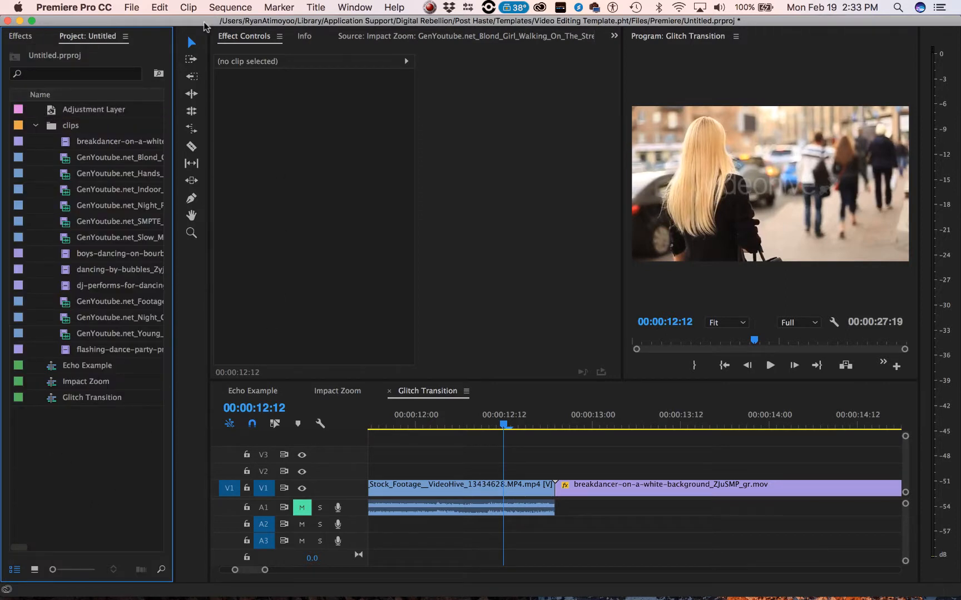
click(134, 6)
mouse_move(139, 23)
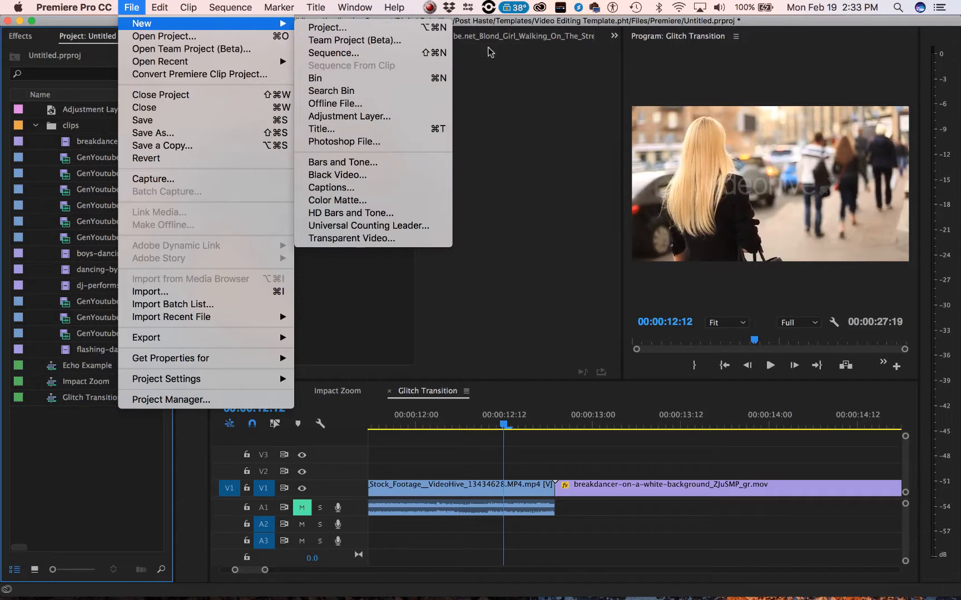
click(367, 117)
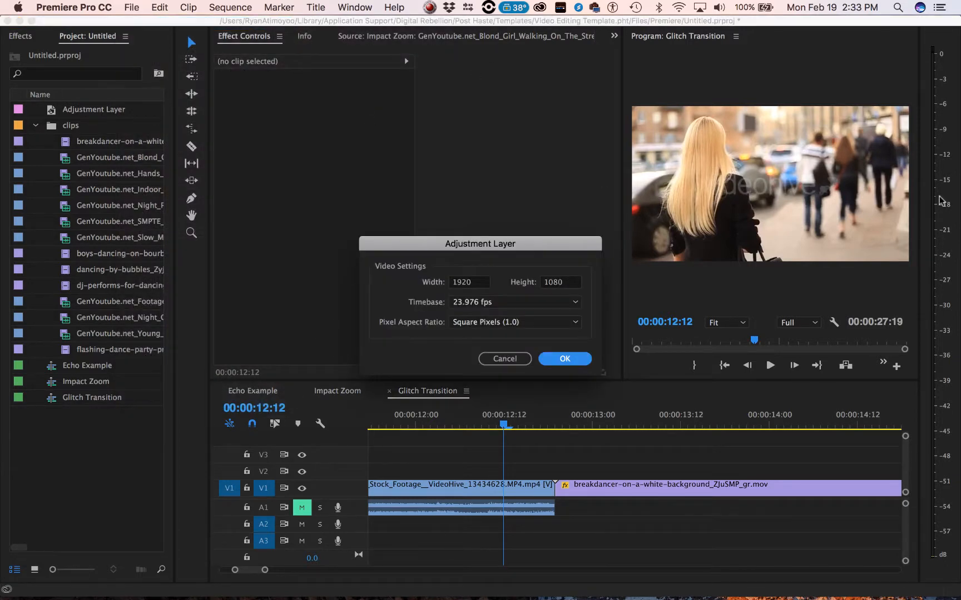
click(561, 360)
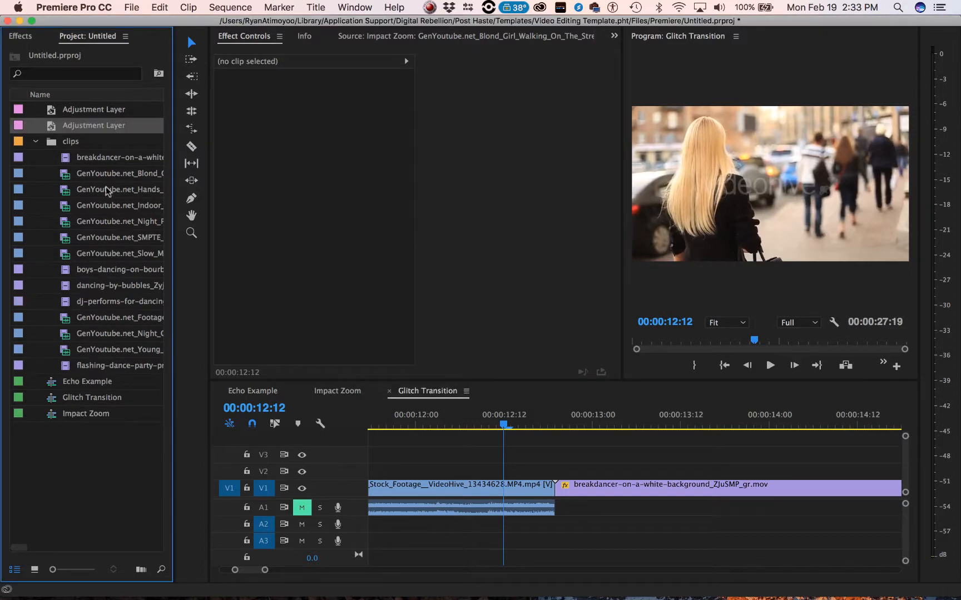
- Place the new adjustment layer on V2 across the cut and trim it to run from 00:00:12:12 to about 00:00:13:00
drag(197, 159, 405, 475)
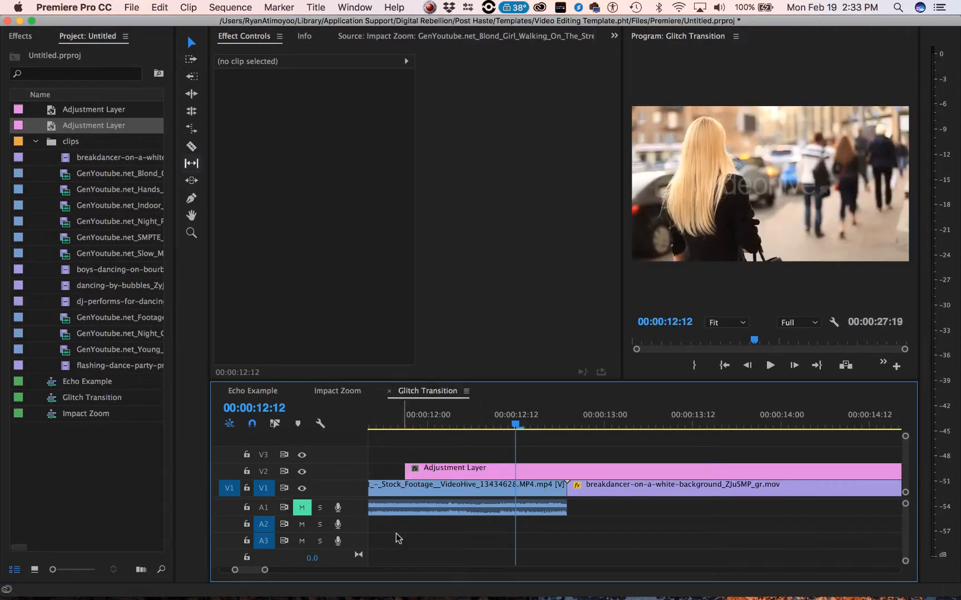
drag(265, 572, 368, 570)
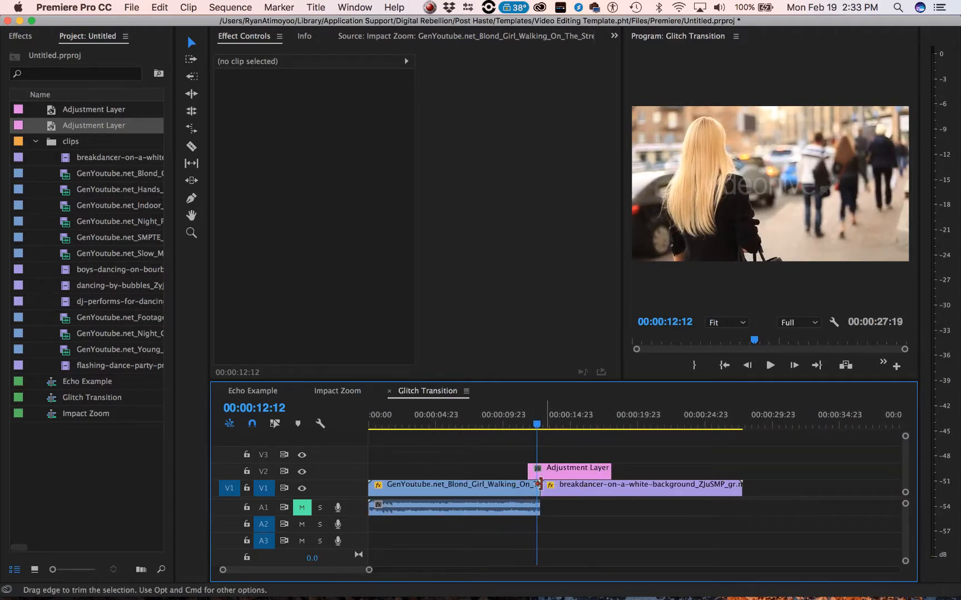
drag(605, 471, 536, 471)
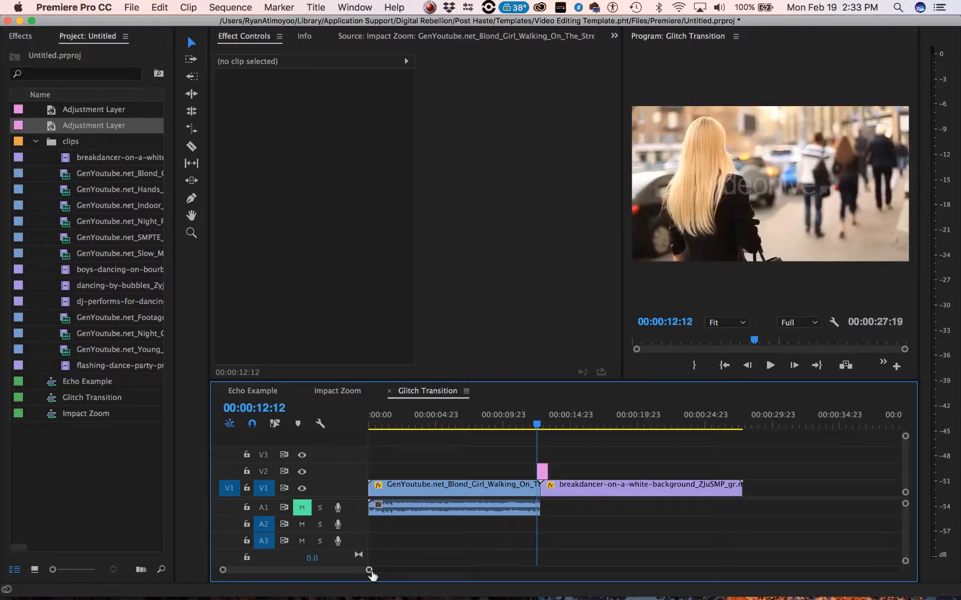
drag(371, 572, 259, 569)
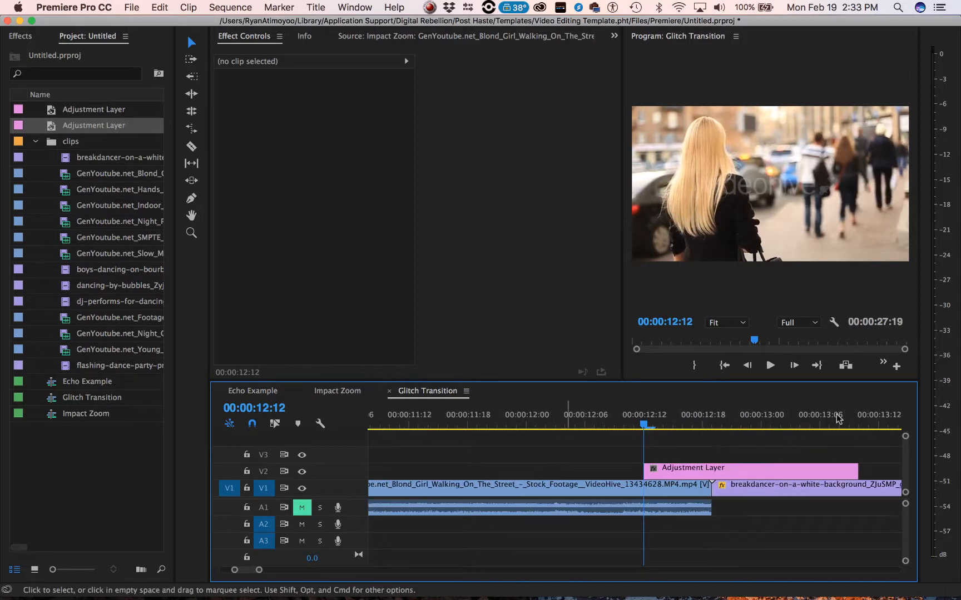
drag(857, 468, 758, 468)
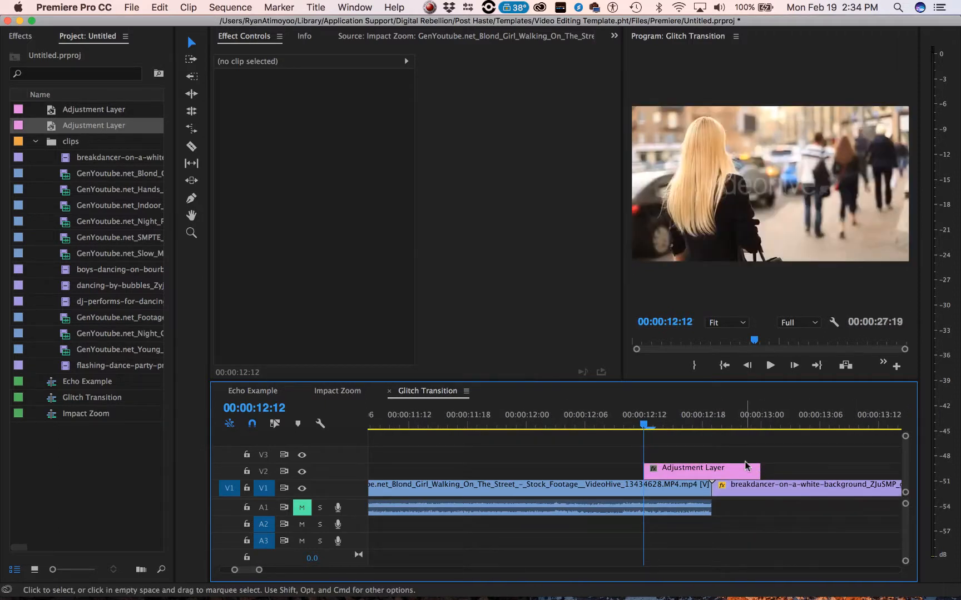
- Find the Wave Warp effect by searching for "wave warp" and apply it to the adjustment layer on V2
click(19, 36)
click(94, 54)
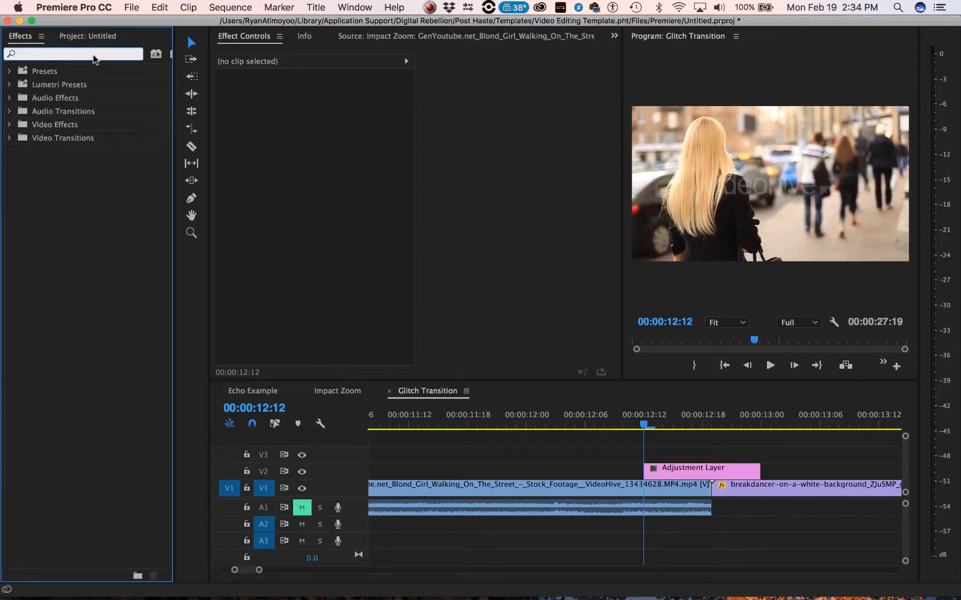
text(wave)
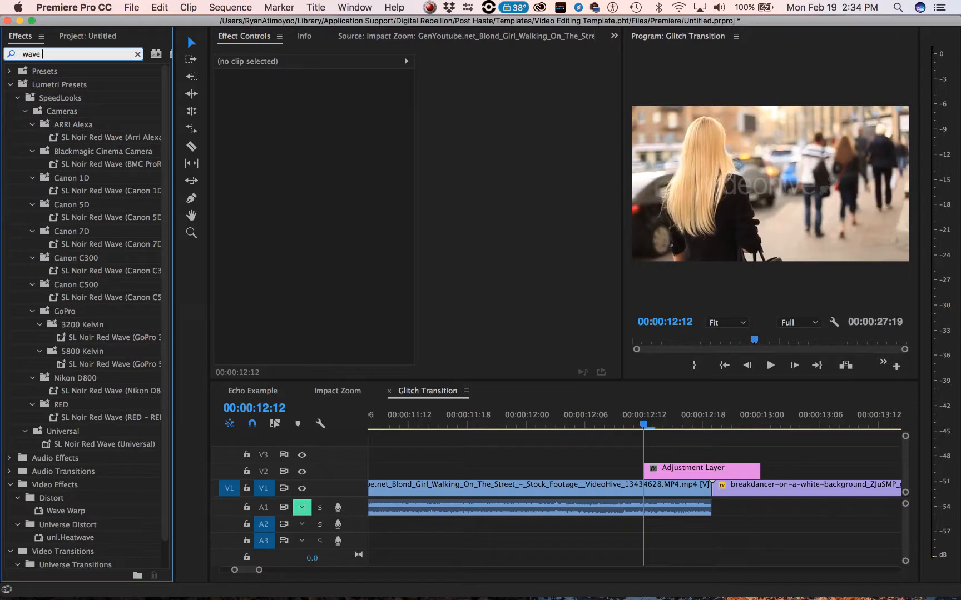
text( warp)
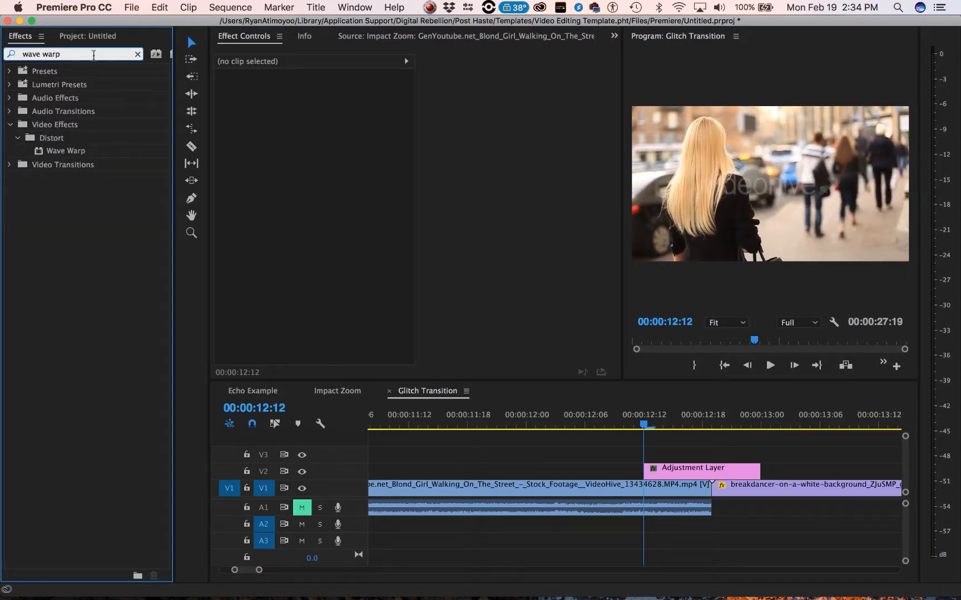
click(38, 152)
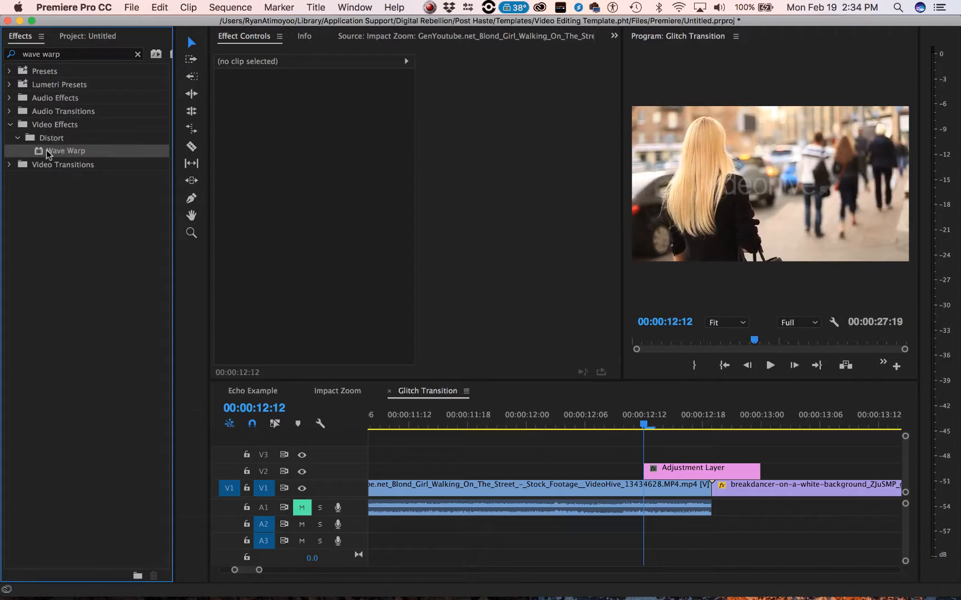
drag(36, 154, 706, 470)
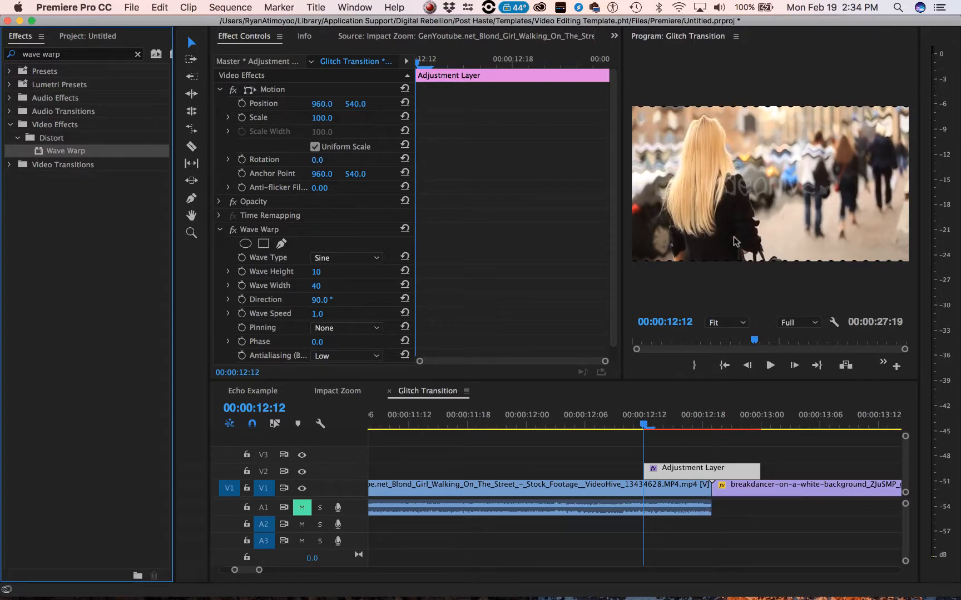
- Set the Wave Warp's Wave Type to Noise and Wave Height to 46, then check the frames at 00:00:12:18 and 00:00:12:17
click(350, 257)
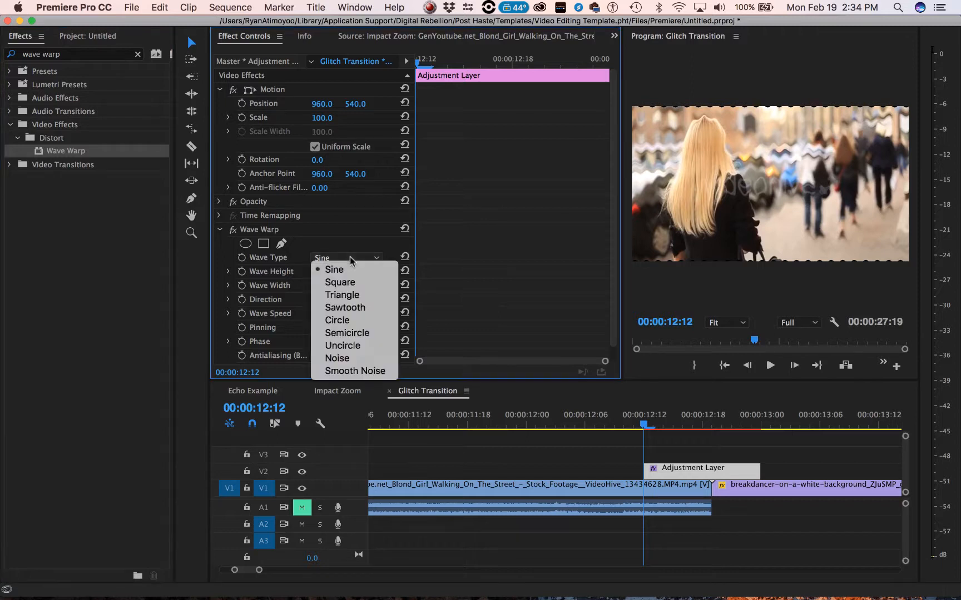
click(335, 359)
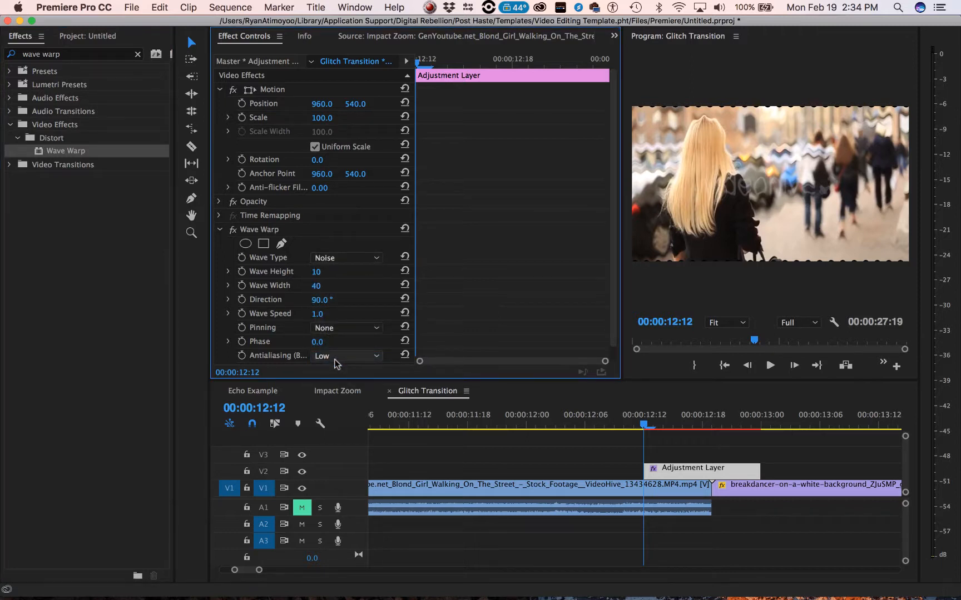
click(328, 271)
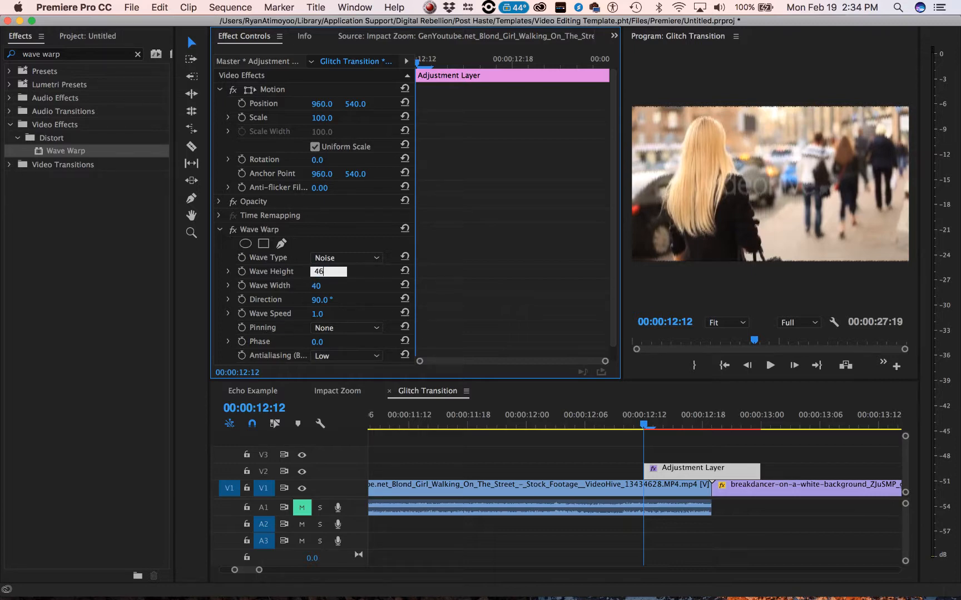
key(Return)
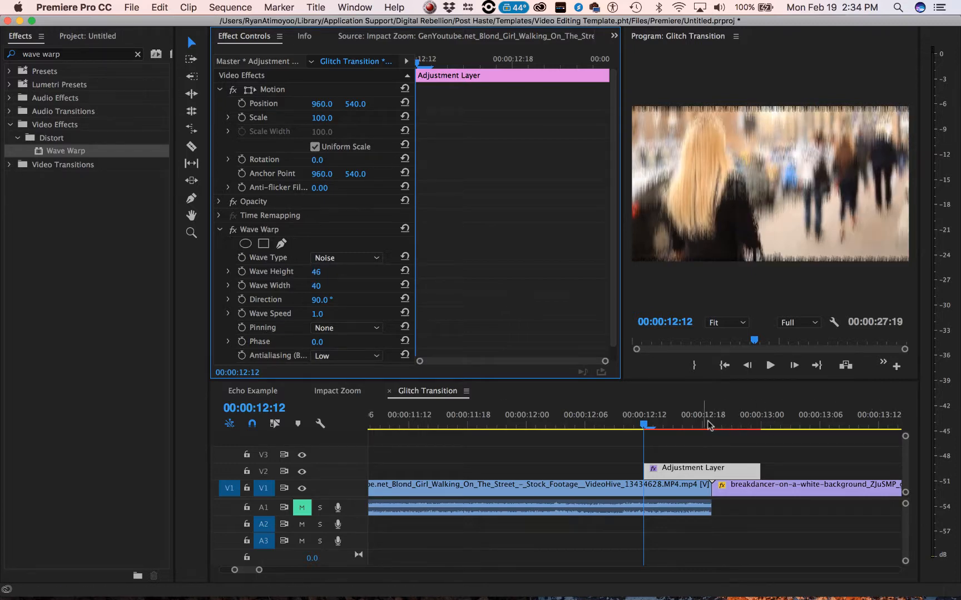
click(702, 424)
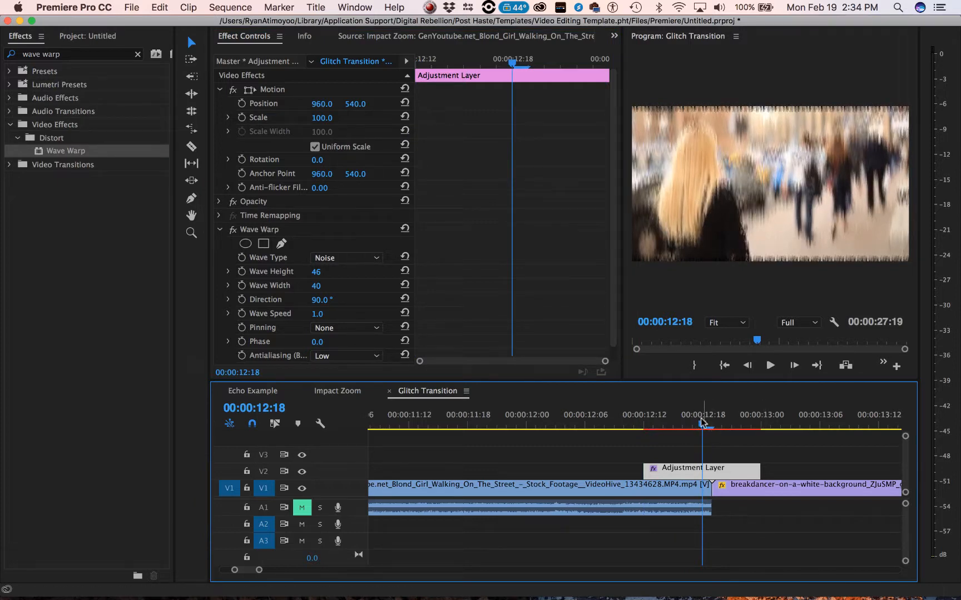
mouse_move(704, 424)
mouse_down()
mouse_move(686, 426)
mouse_move(709, 428)
mouse_move(694, 428)
mouse_up()
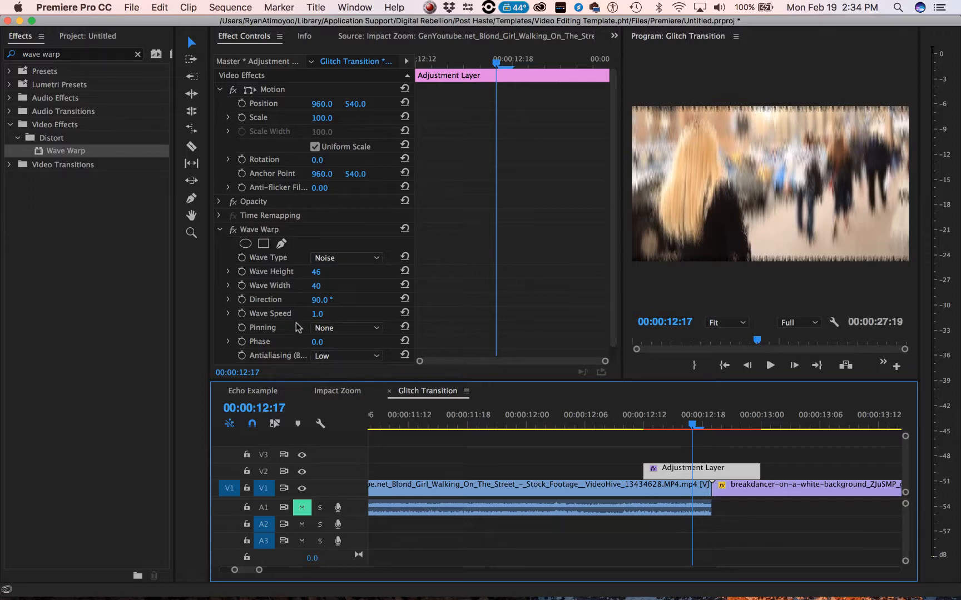
- Try a Wave Width of 1759, reduce it to 711, and play the result before parking the playhead at 00:00:12:14
click(316, 286)
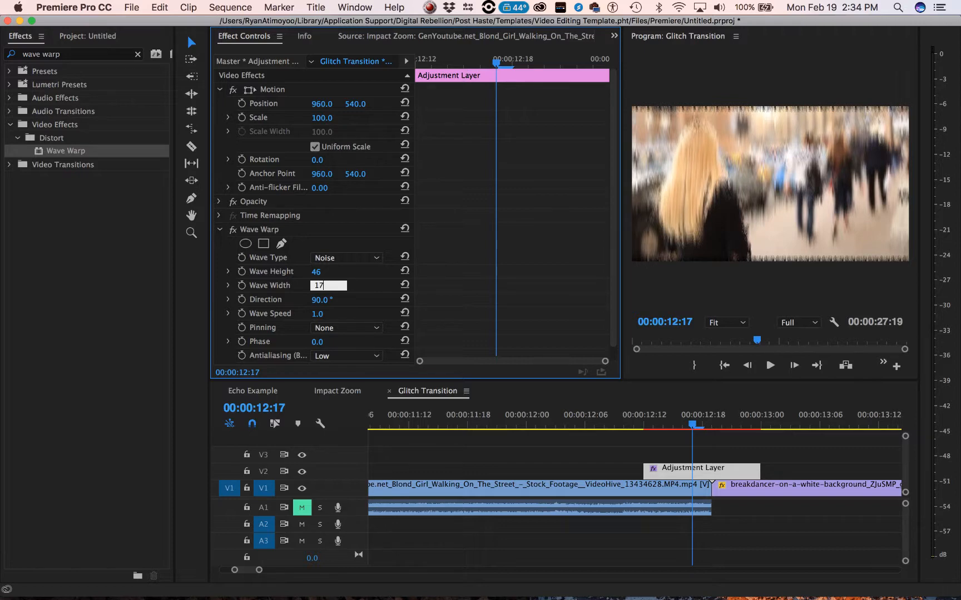
key(Return)
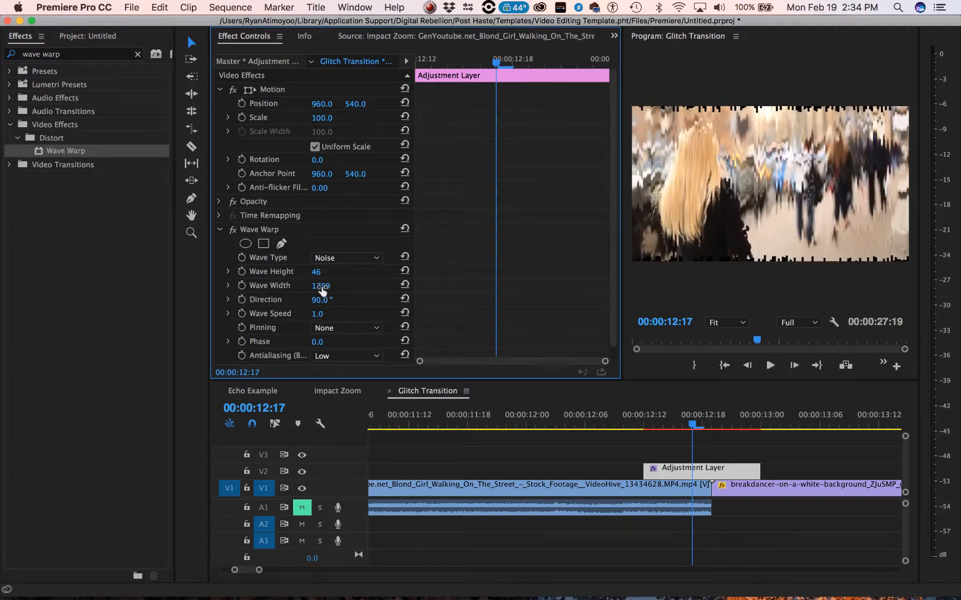
drag(320, 286, 262, 286)
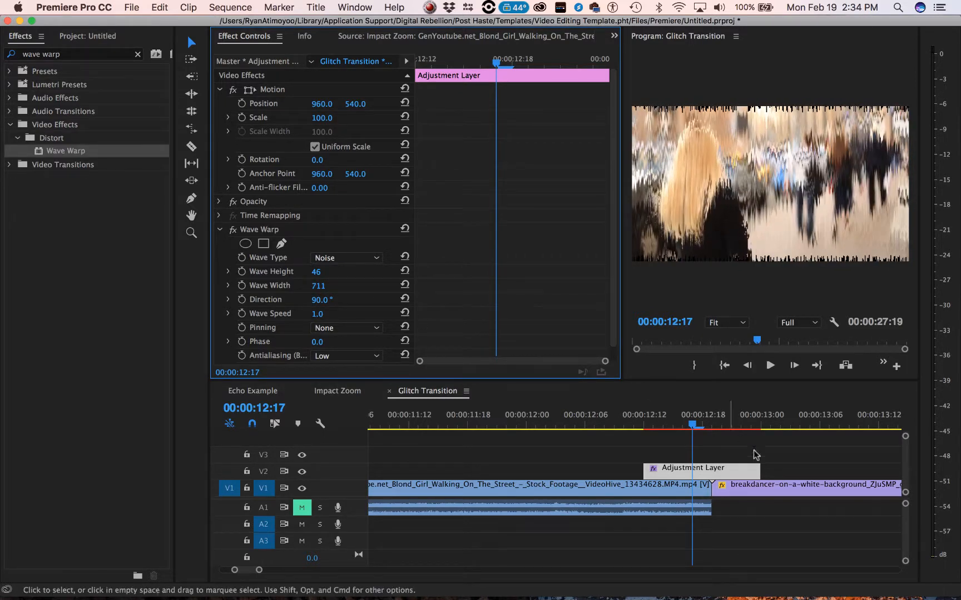
key(space)
mouse_move(671, 420)
mouse_down()
mouse_move(656, 422)
mouse_move(667, 424)
mouse_up()
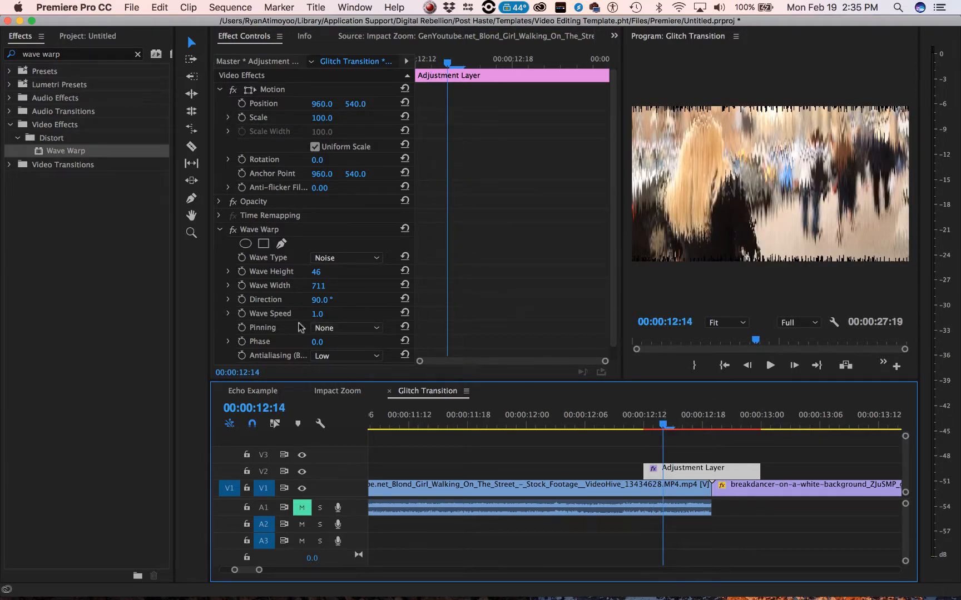
- Set the Wave Warp's Pinning to All Edges and its Direction to 177°, then play through the transition
click(333, 328)
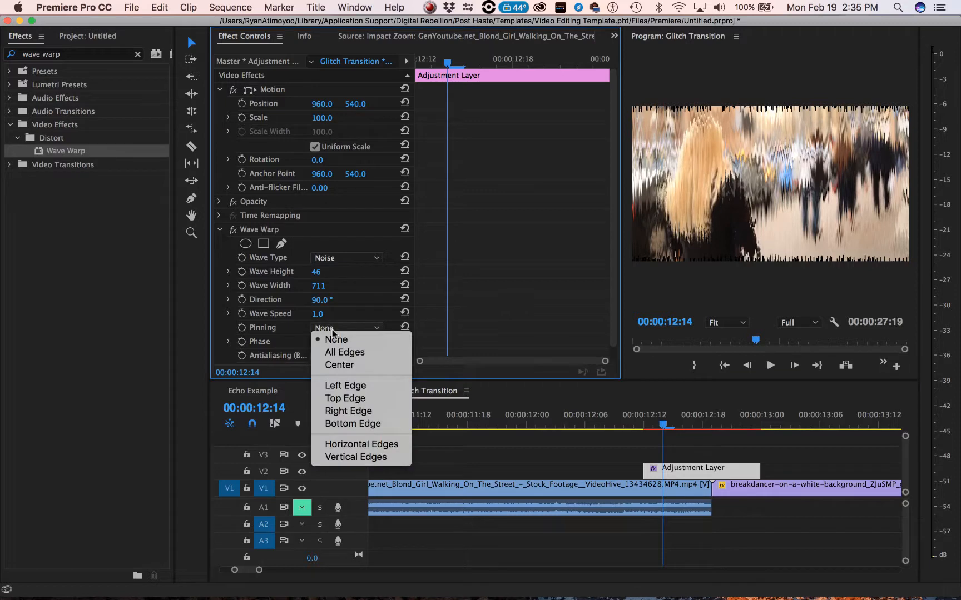
click(357, 352)
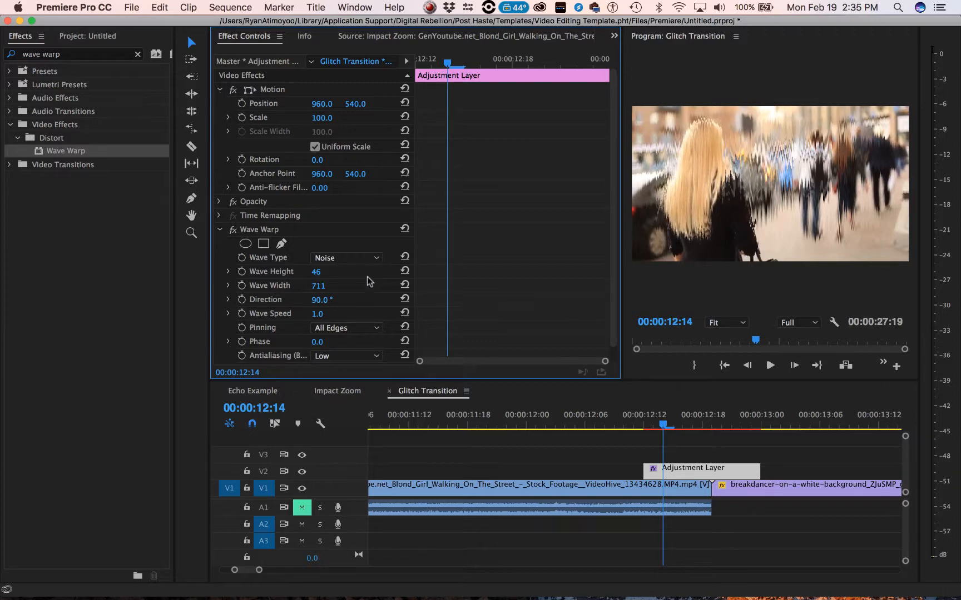
scroll(378, 271, down, 1)
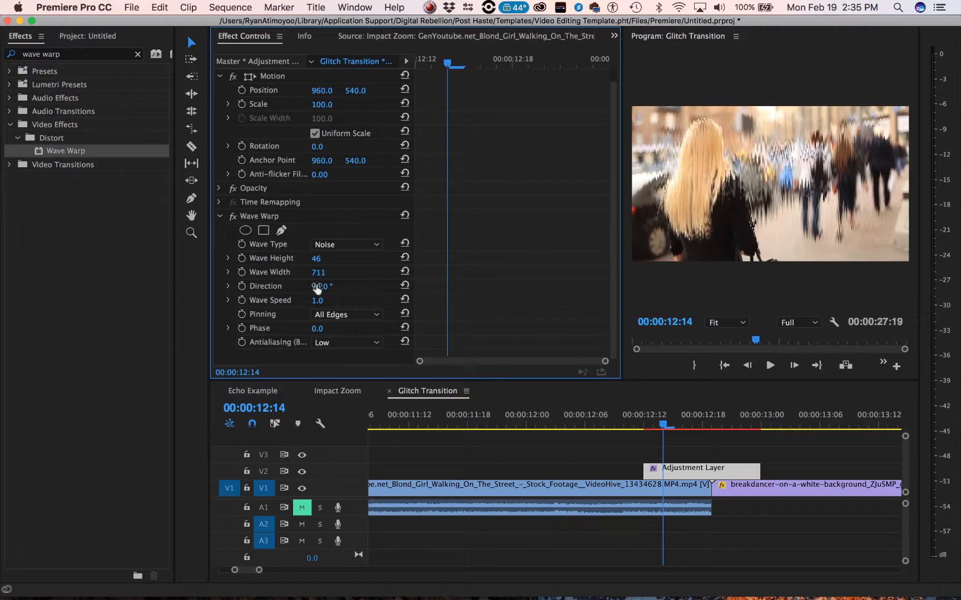
drag(320, 286, 368, 286)
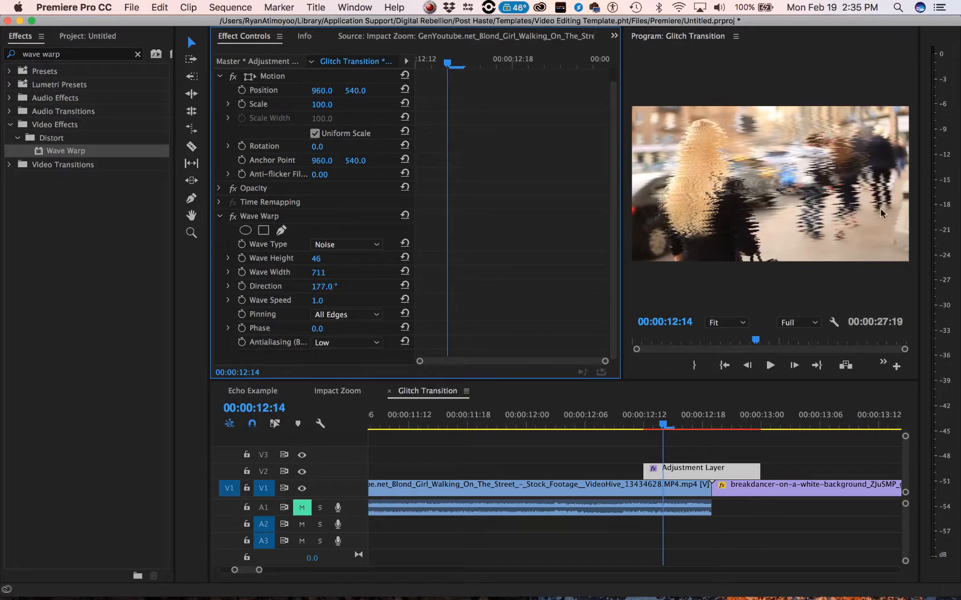
key(space)
key(space)
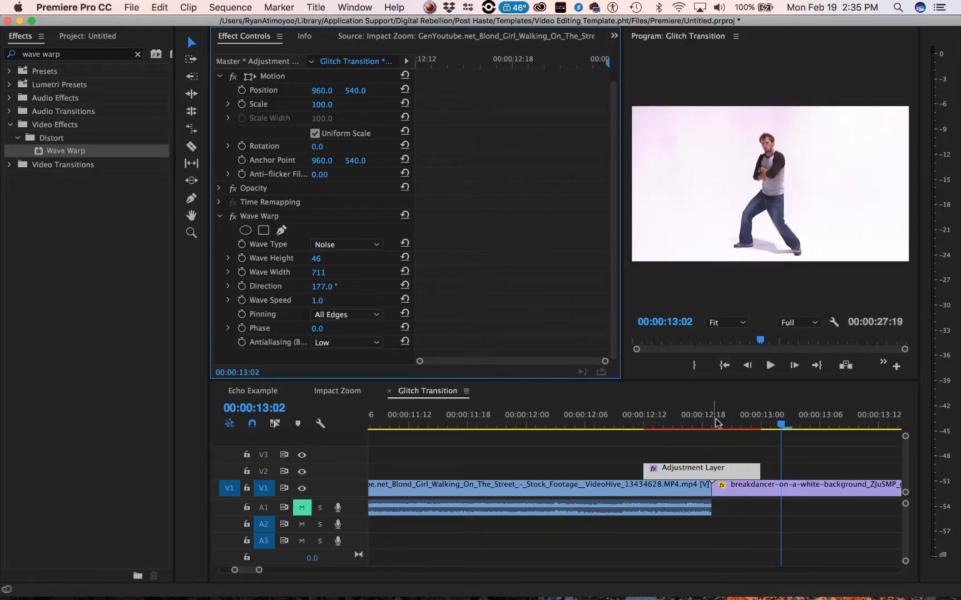
- Trim both ends of the V2 adjustment layer closer to the cut, from 00:00:12:17 to about 00:00:12:22
drag(684, 426, 712, 426)
drag(651, 469, 698, 469)
drag(759, 470, 740, 470)
- Play the shortened glitch transition twice from about 00:00:12:15, then move the playhead back to 00:00:12:12
click(670, 424)
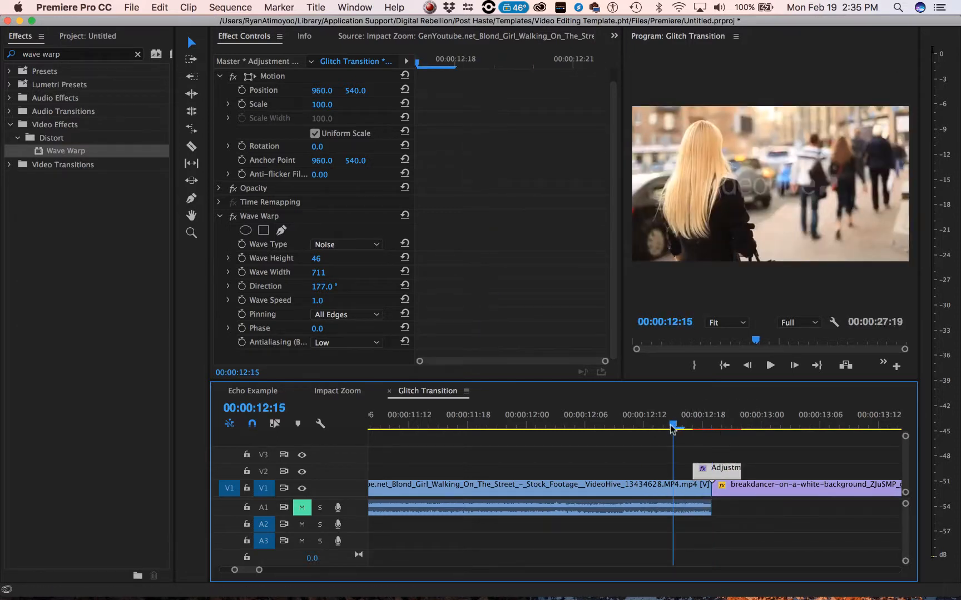
key(space)
click(671, 426)
key(space)
click(692, 427)
drag(692, 442, 645, 443)
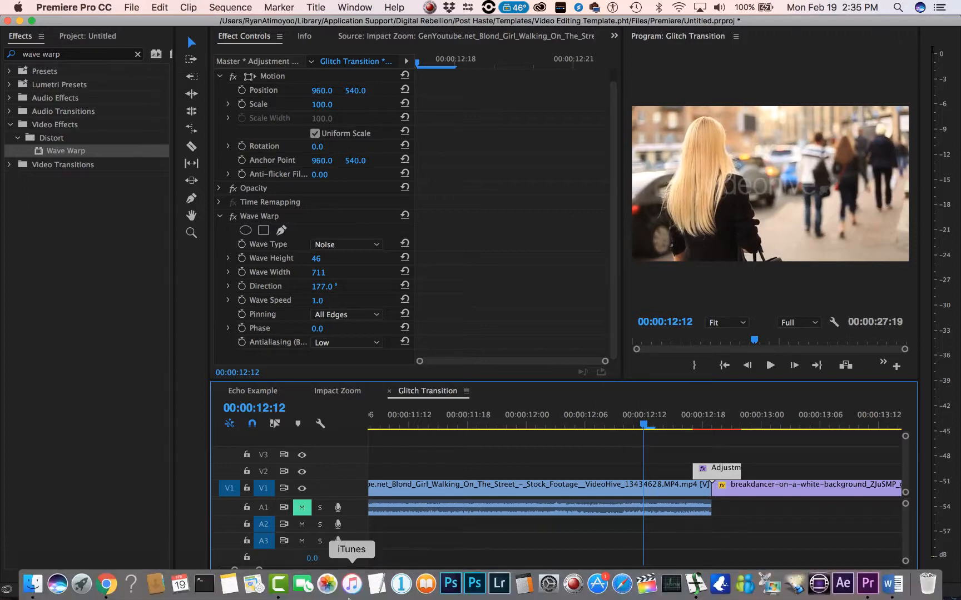
right_click(280, 583)
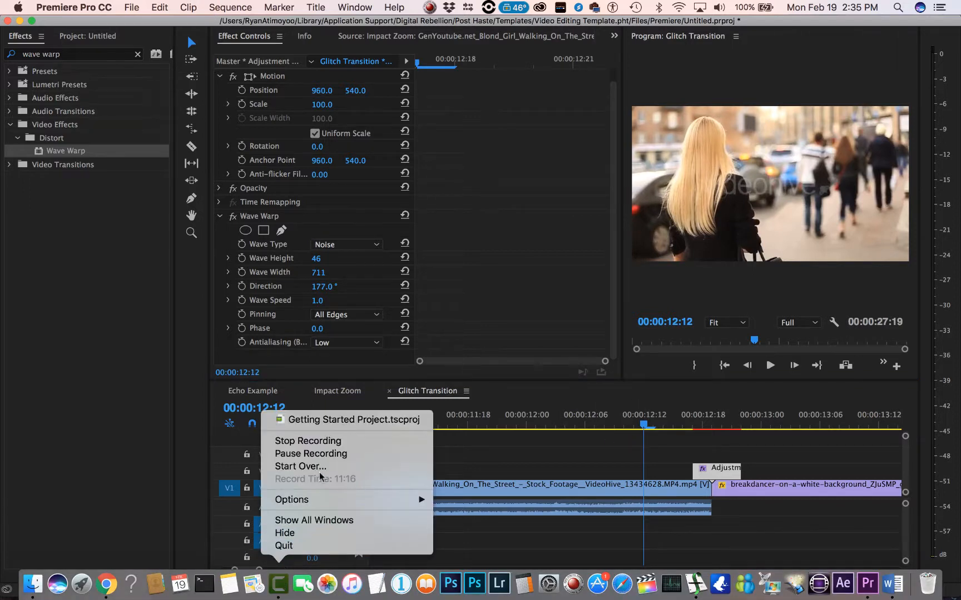